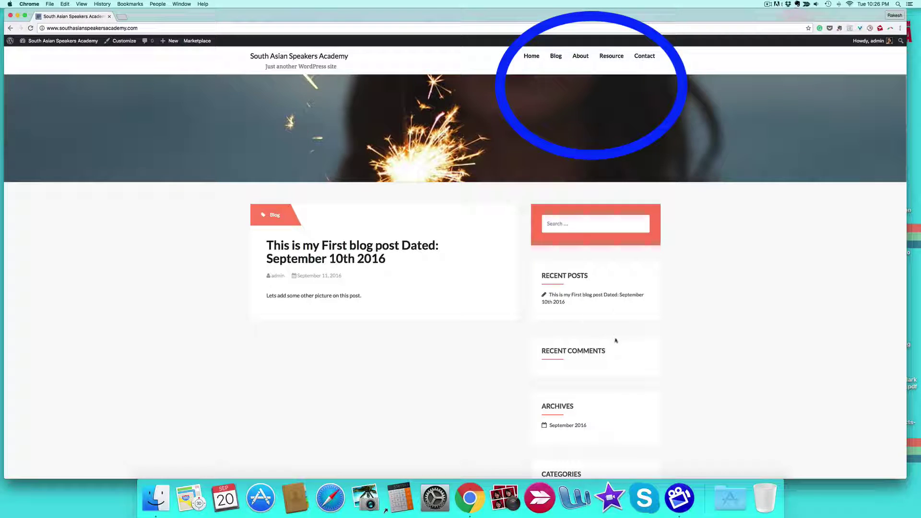
Examine the site's home page, including the header menu, blog post, sidebar widgets and footer.
scroll(617, 340, down, 3)
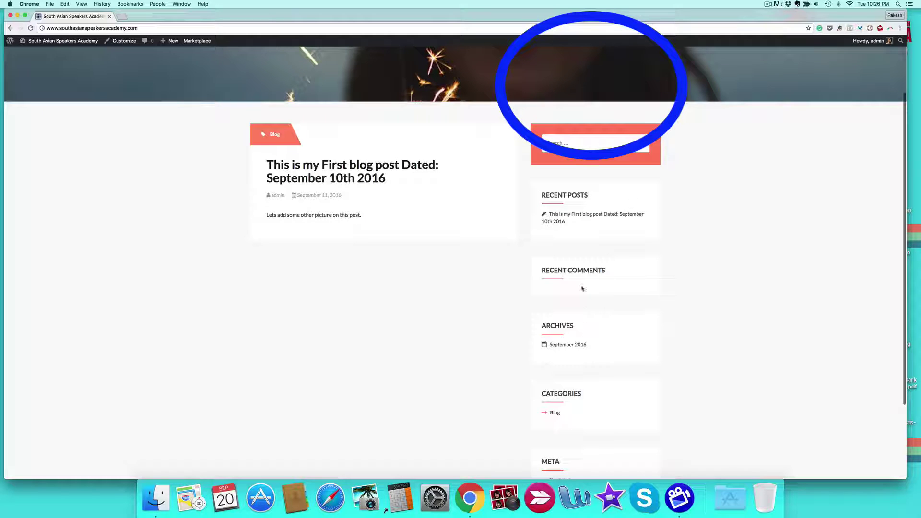
scroll(600, 336, down, 3)
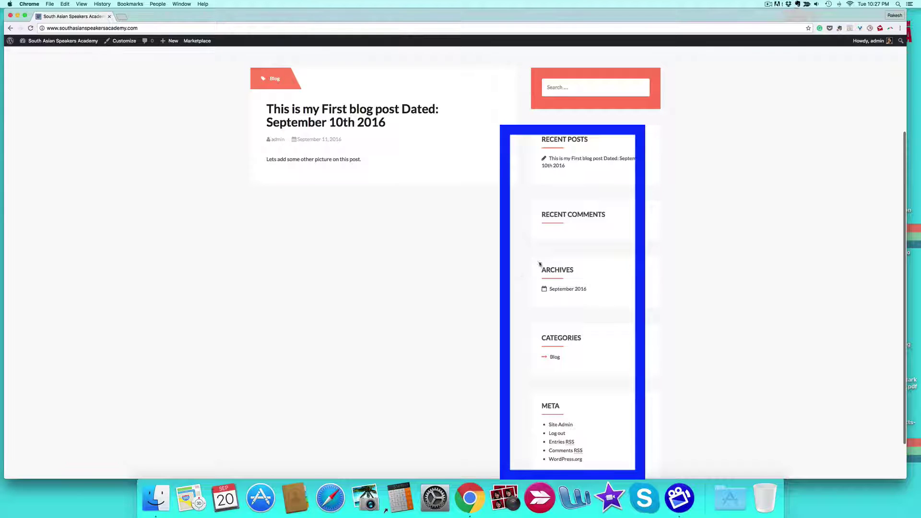
scroll(559, 257, up, 2)
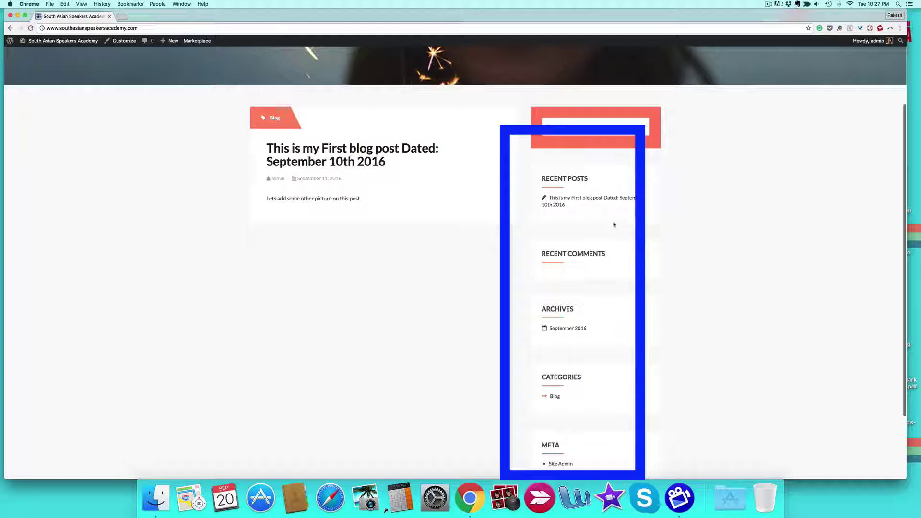
scroll(582, 416, down, 4)
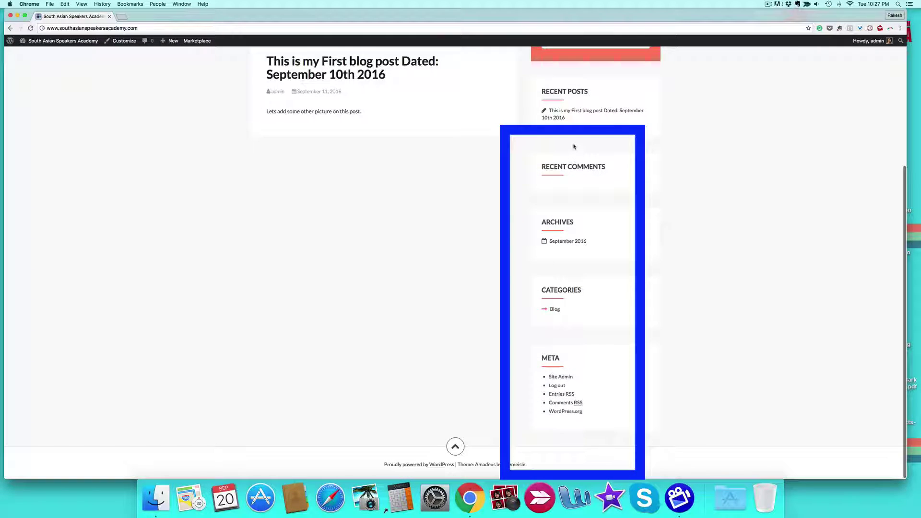
scroll(581, 163, up, 4)
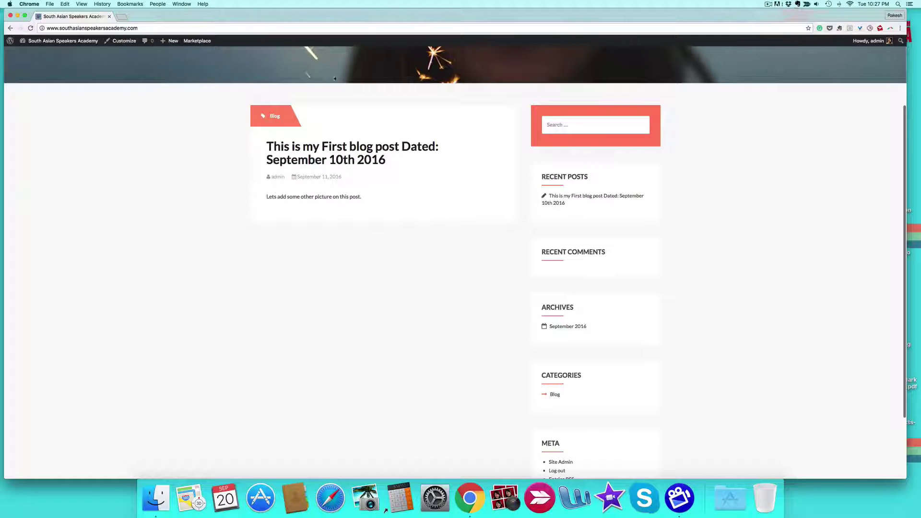
scroll(348, 97, up, 4)
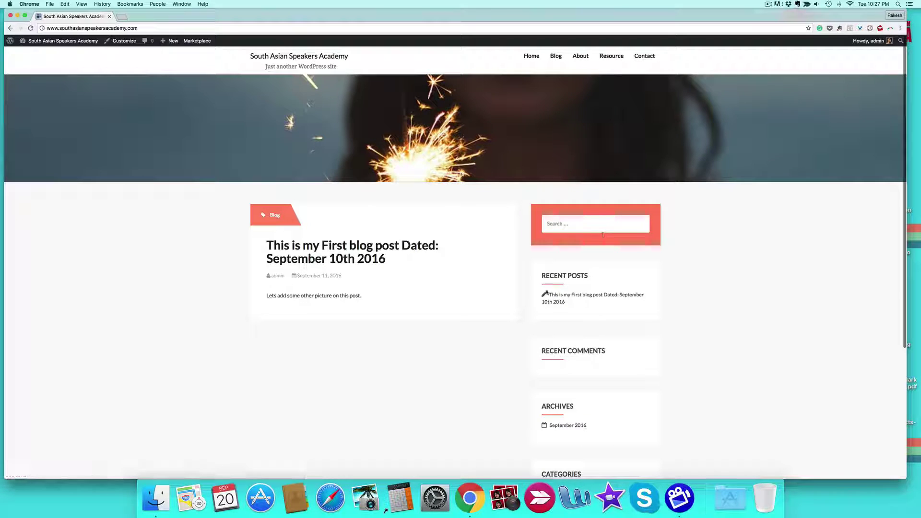
scroll(581, 206, down, 3)
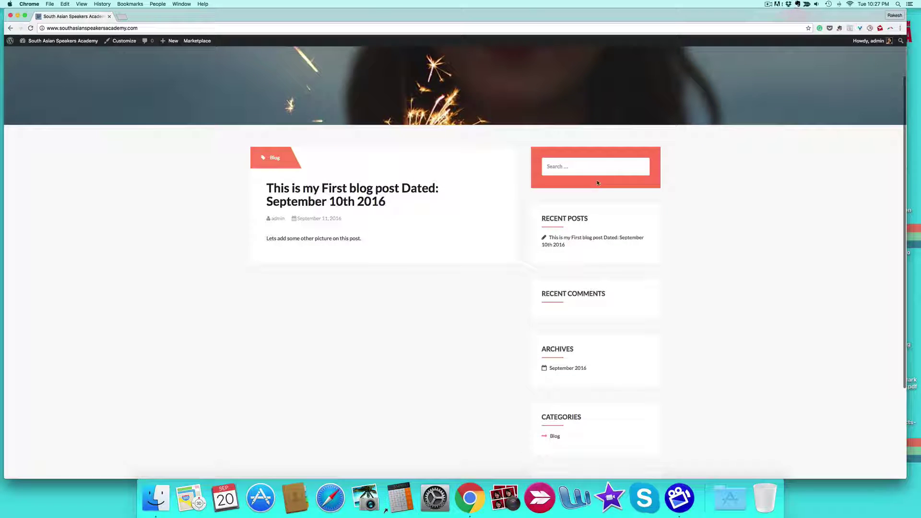
scroll(622, 296, down, 5)
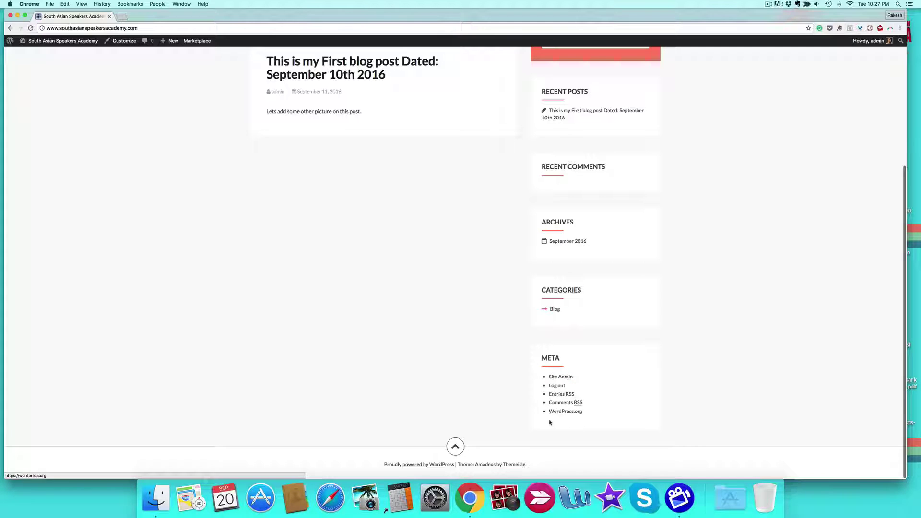
scroll(553, 422, down, 1)
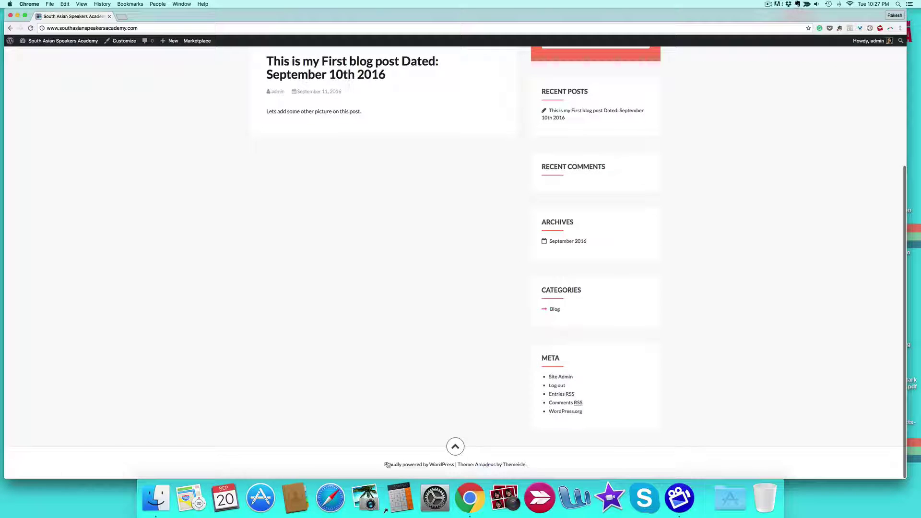
scroll(434, 300, up, 2)
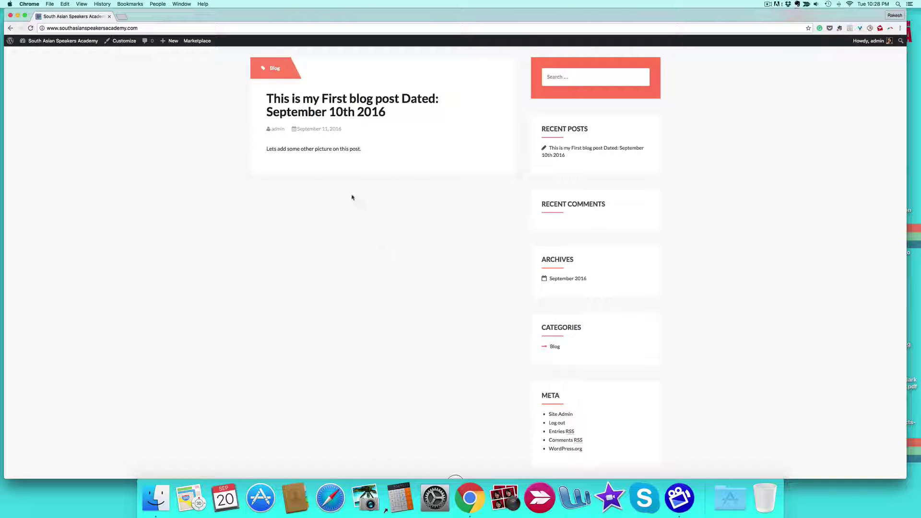
click(163, 28)
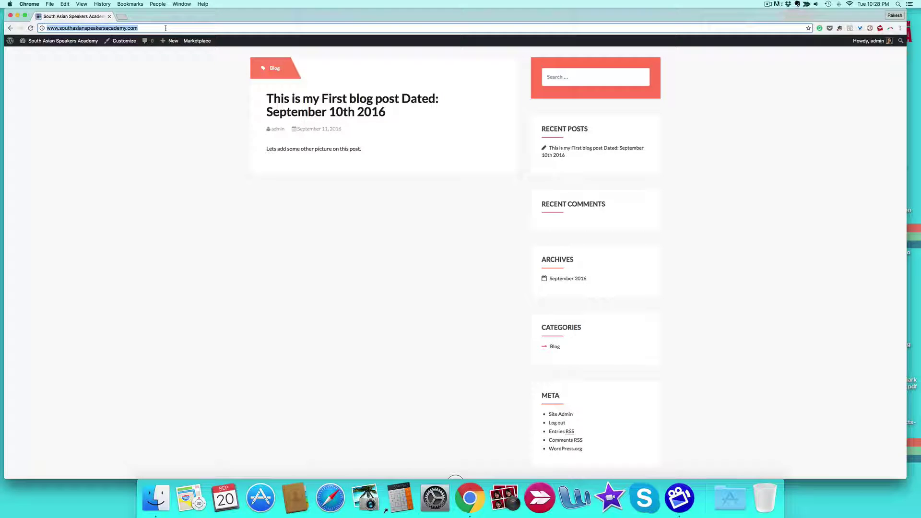
key(Right)
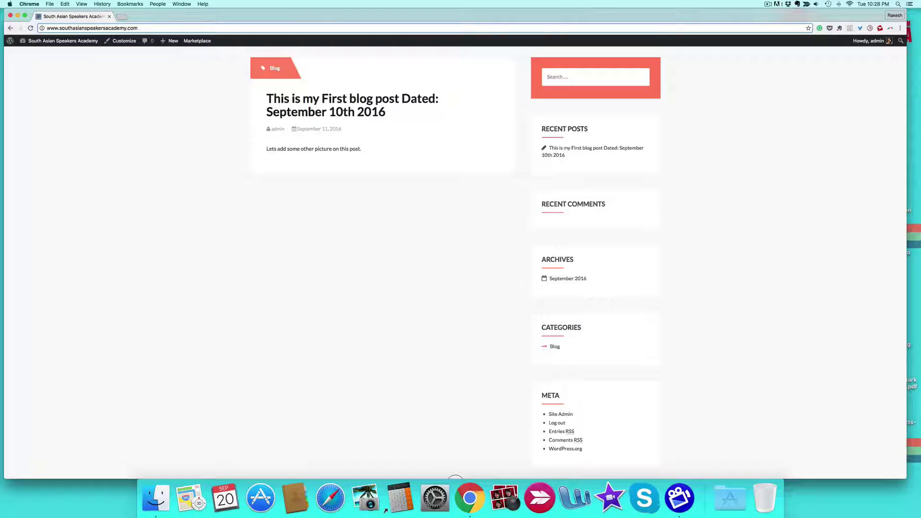
text(/wp)
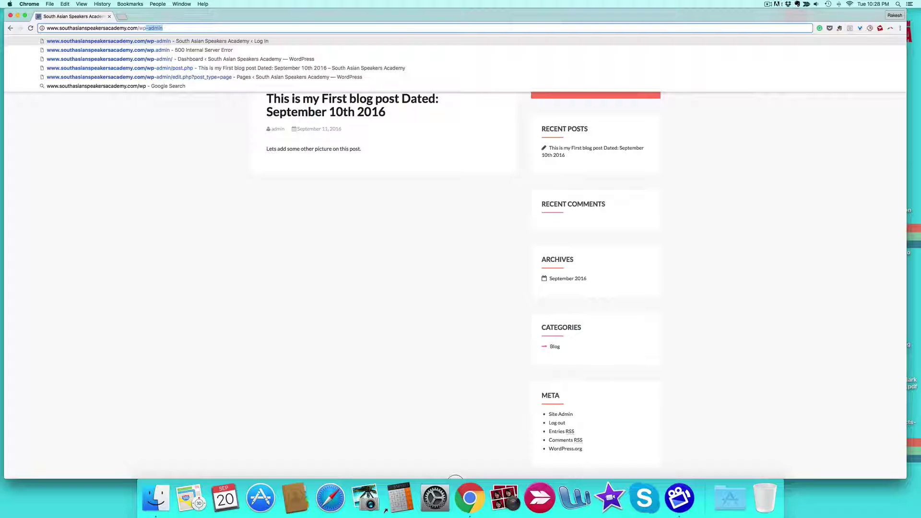
key(Return)
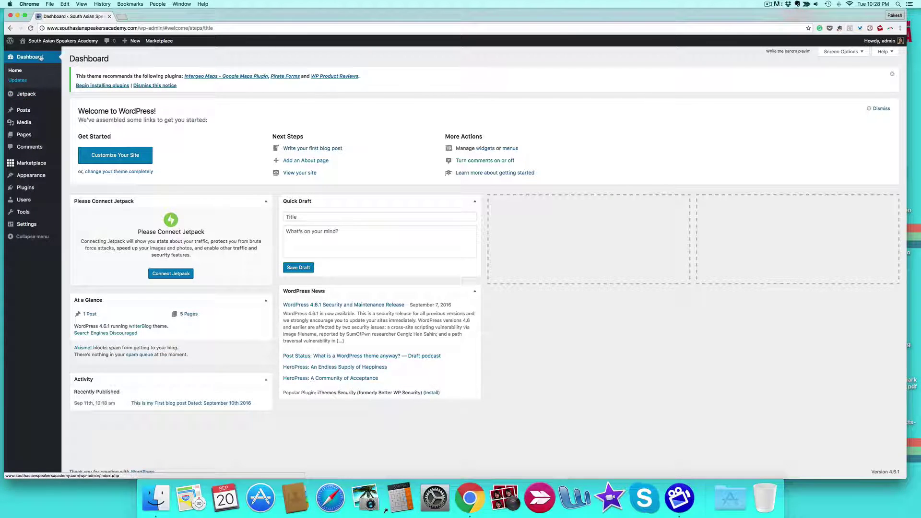
Add a new post titled "This is the practice blog using text, image, audio and video".
click(22, 111)
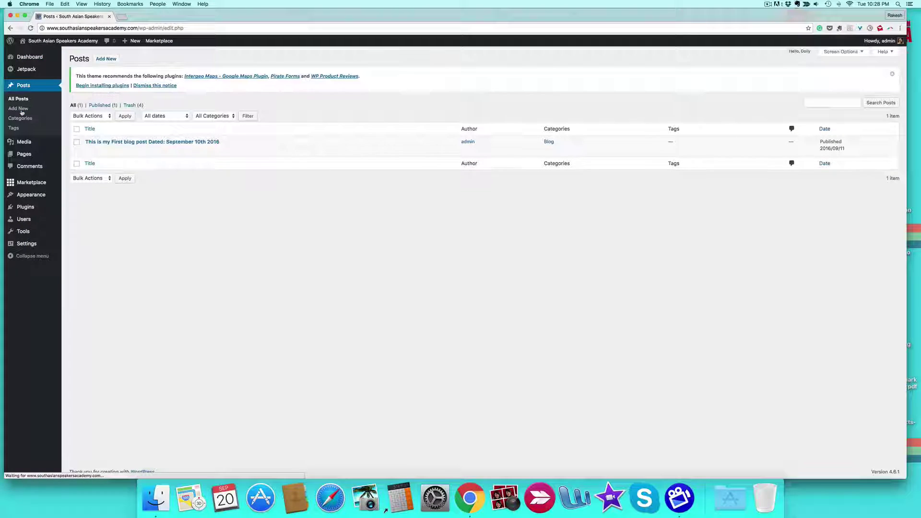
click(106, 59)
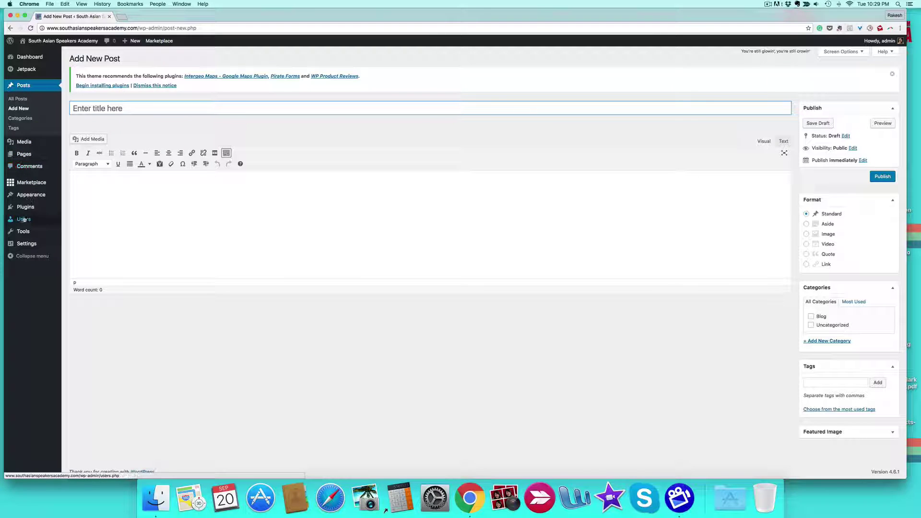
click(127, 107)
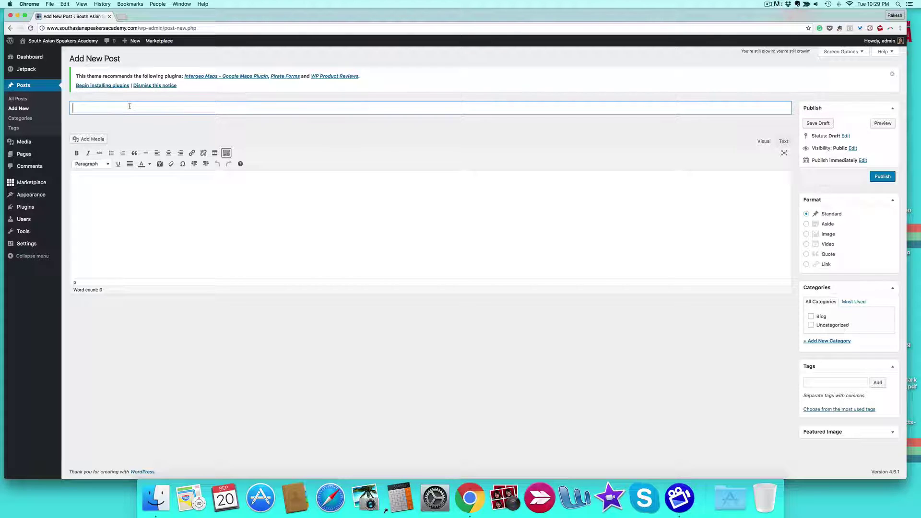
text(This is the practice blog using imag)
key(BackSpace)
key(BackSpace)
key(BackSpace)
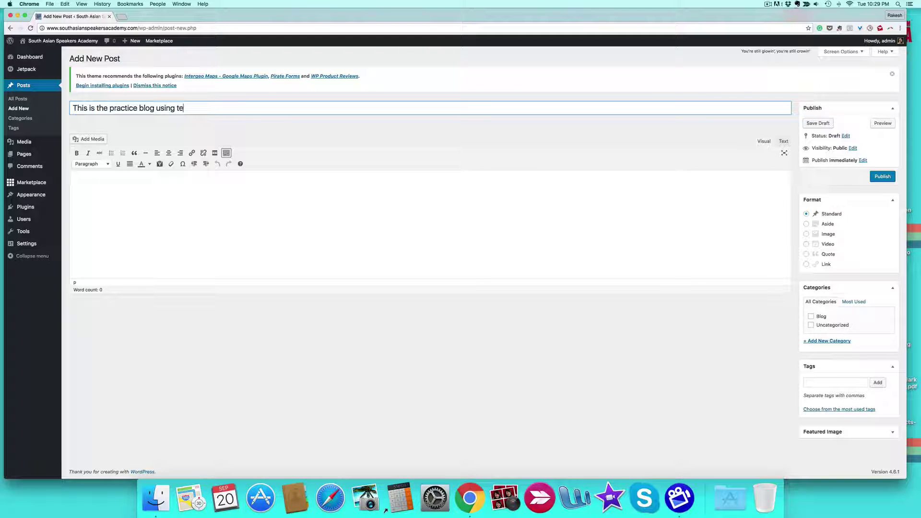
text(image, a)
text(dio ab=nd)
key(BackSpace)
key(BackSpace)
key(BackSpace)
key(BackSpace)
key(BackSpace)
text(nd video)
Write the post body's opening sentence: "This is the blog post going to demonstrate how to upload image, audio and video.".
click(95, 180)
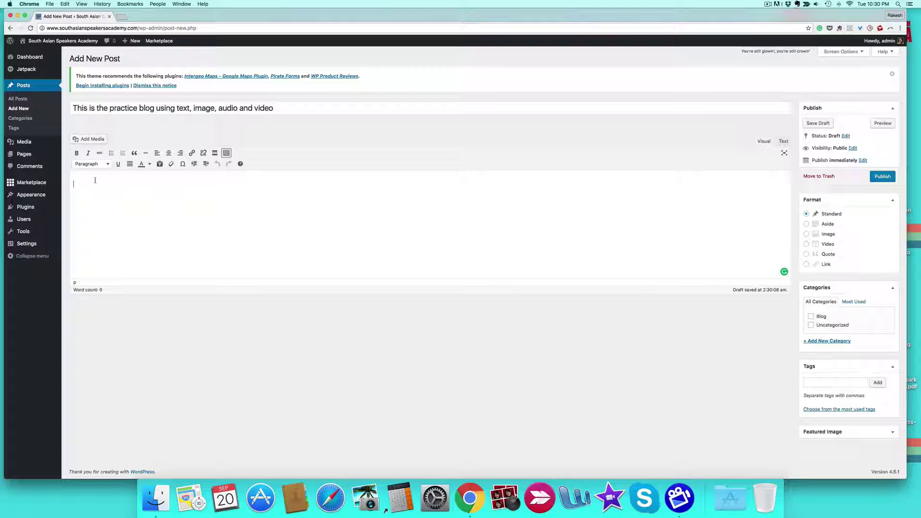
text(This is )
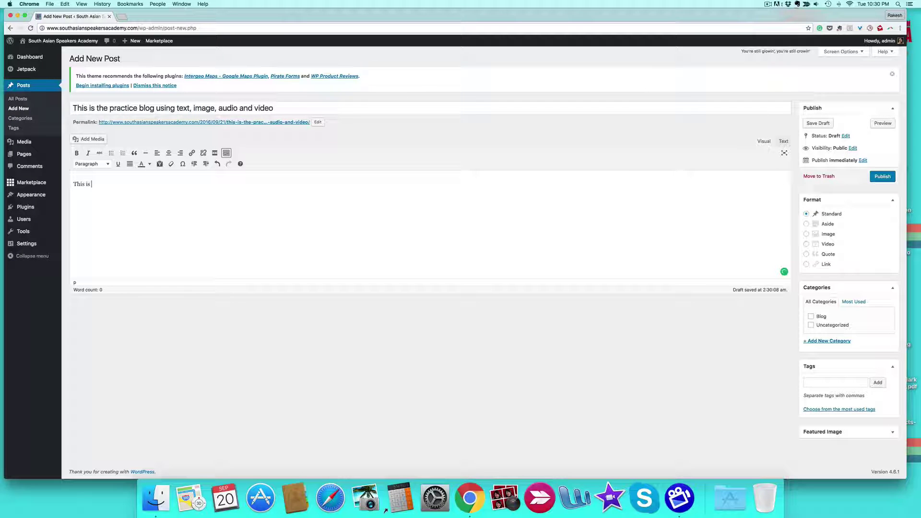
text(the blog post going to demonstate)
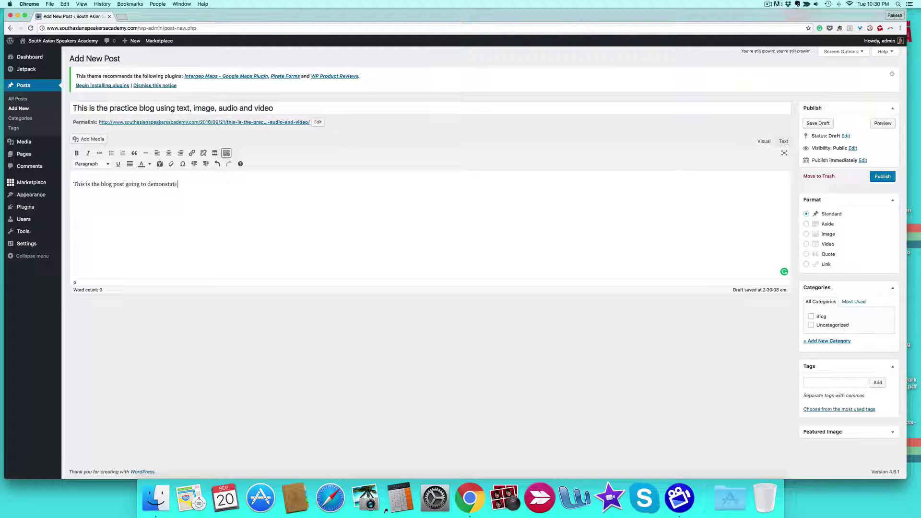
key(BackSpace)
key(BackSpace)
key(BackSpace)
key(BackSpace)
text(rate how to uploa)
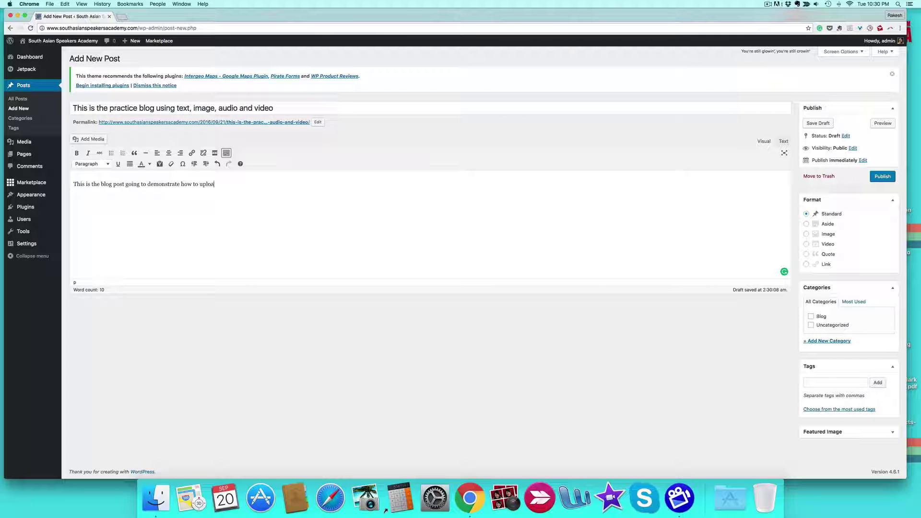
text(d image, audio and video.)
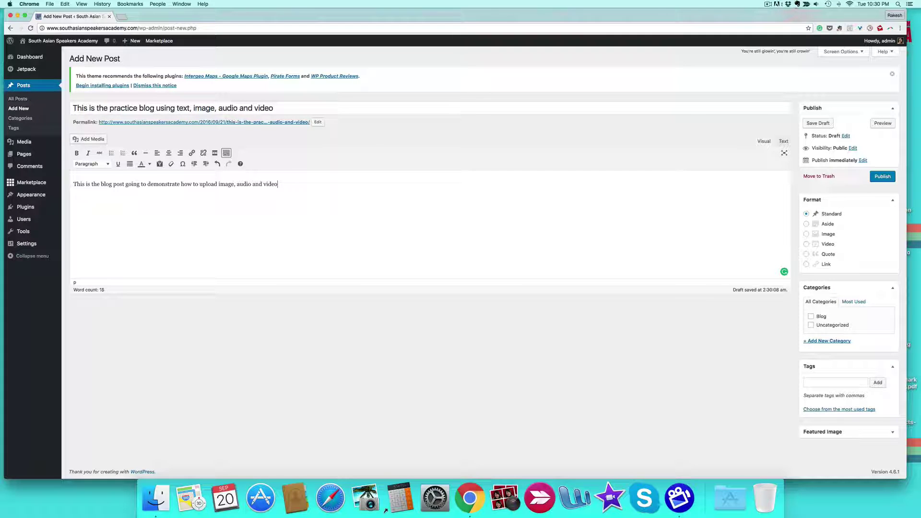
Add a second paragraph reading "Let's first upload an image.", correct the spelling of "first", and prefix the line with "1-".
key(Return)
text(Let's fisrt uploa)
key(BackSpace)
key(BackSpace)
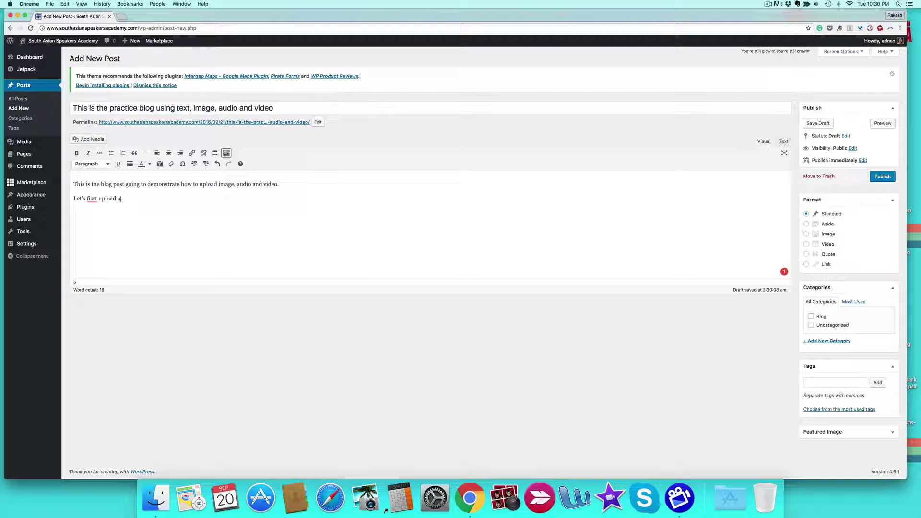
text(an image.)
mouse_move(92, 199)
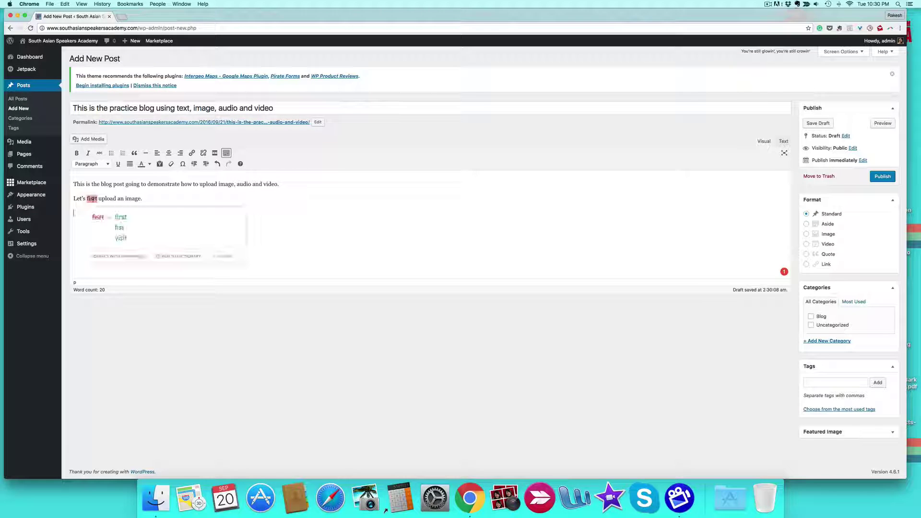
click(121, 218)
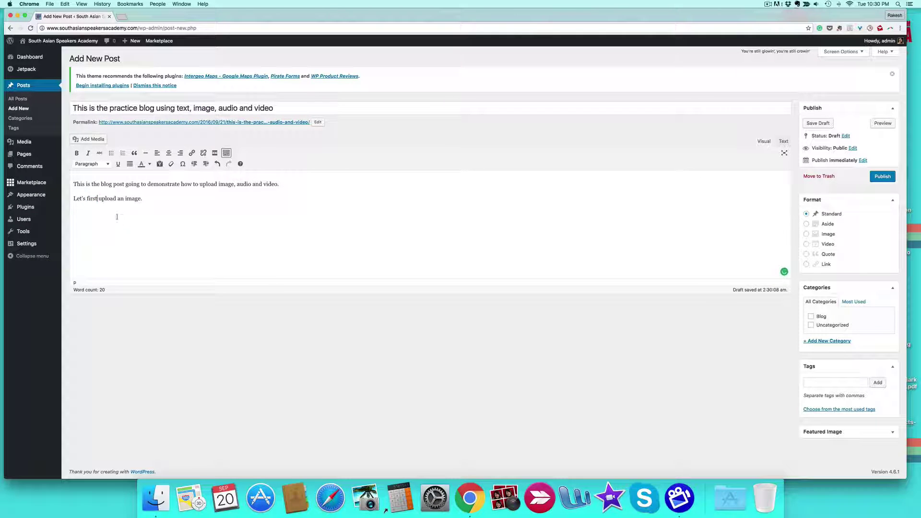
click(71, 198)
text(1-)
Upload the PNG "-Don 007 in Lucaya , Bahamas under strict security!1.png" from Downloads and insert it into the post after "1-".
click(90, 140)
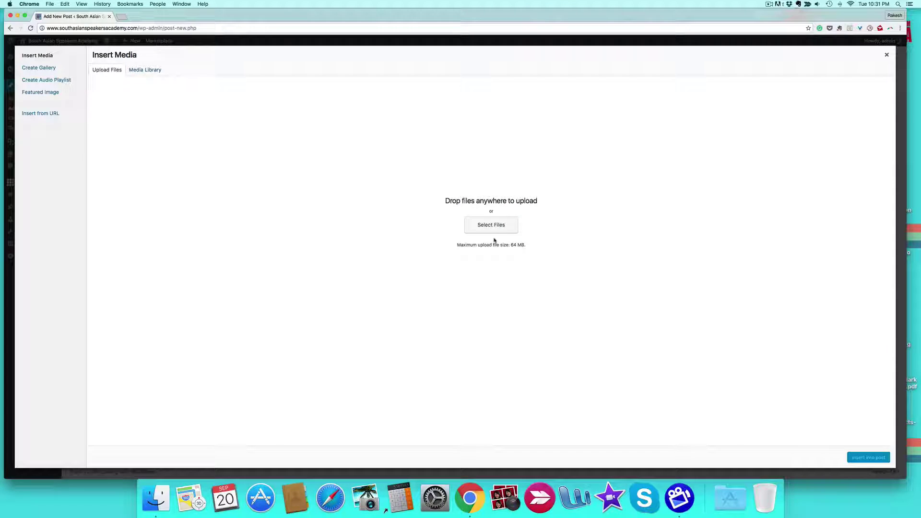
click(493, 226)
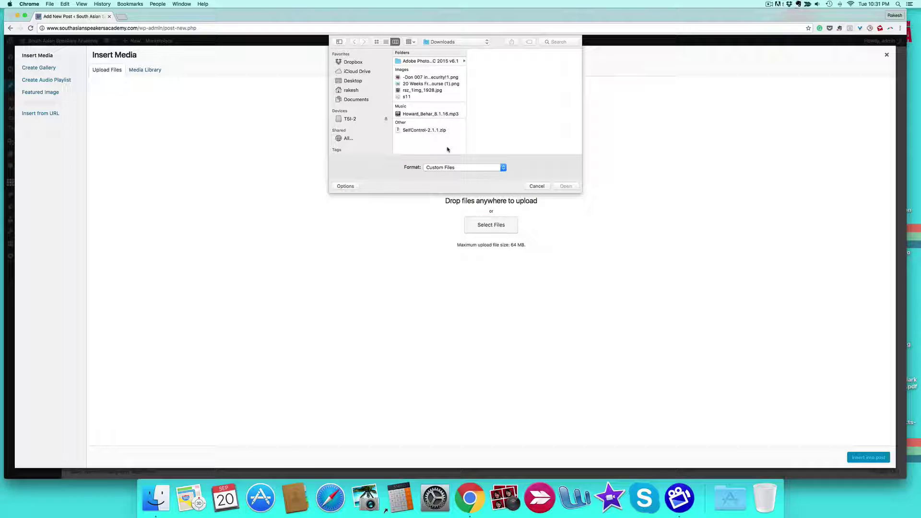
click(421, 78)
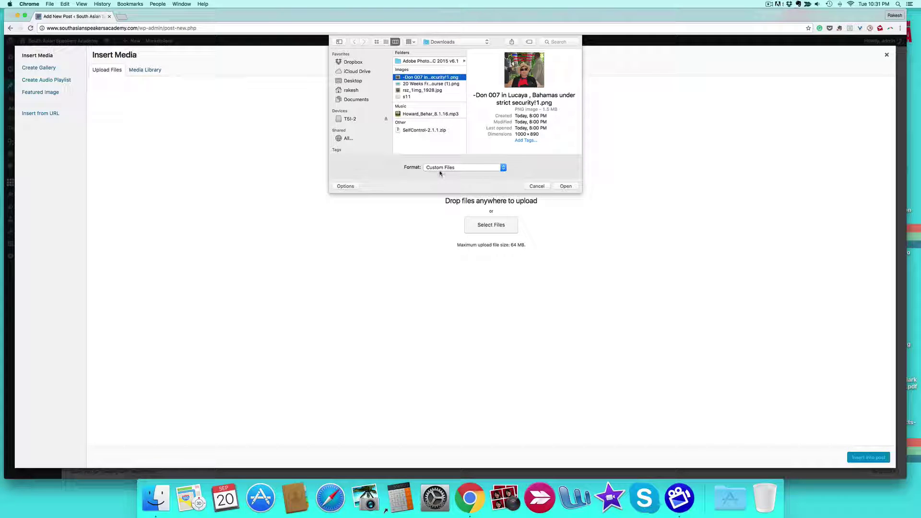
click(566, 186)
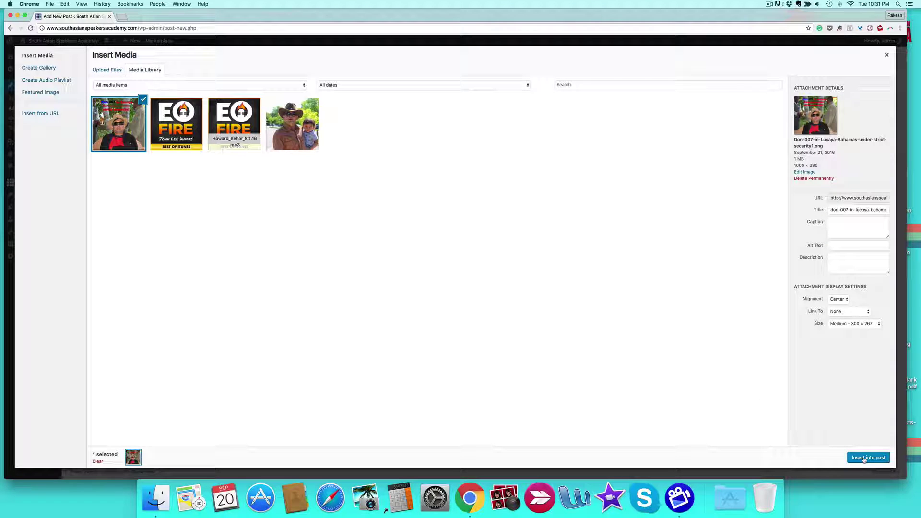
click(864, 459)
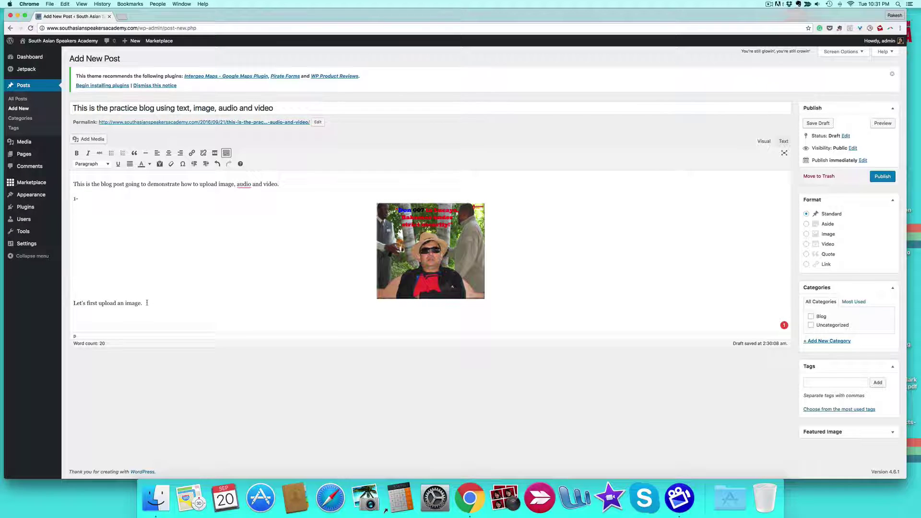
Move the sentence "Let's first upload an image." from below the picture to right after "1-", and add an empty line below the picture.
drag(147, 303, 74, 301)
key(super+c)
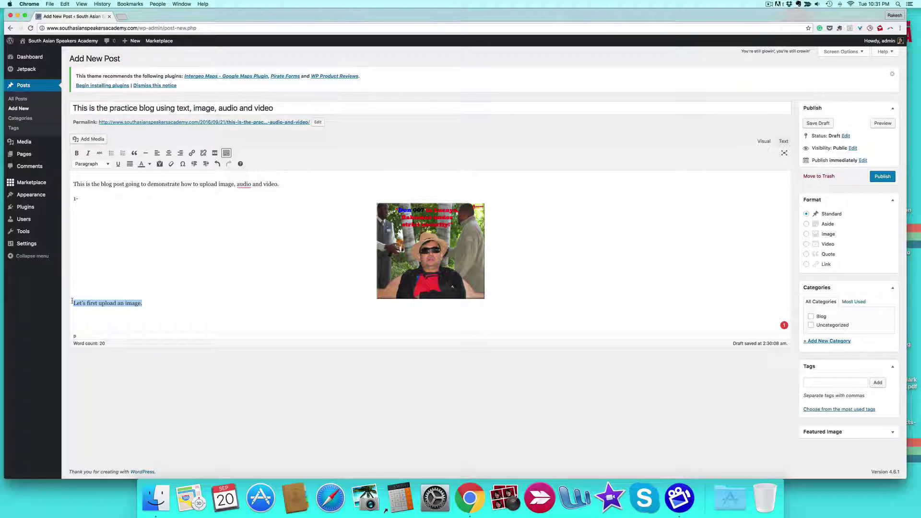
key(BackSpace)
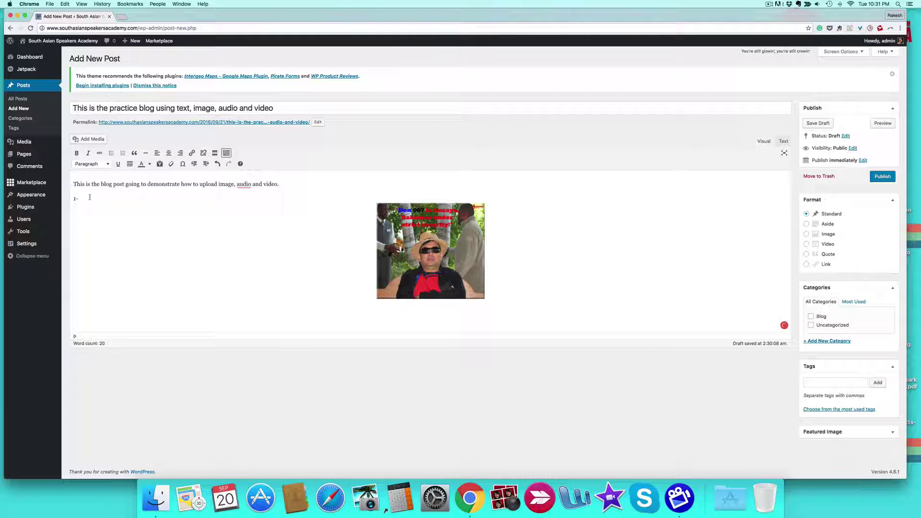
key(super+v)
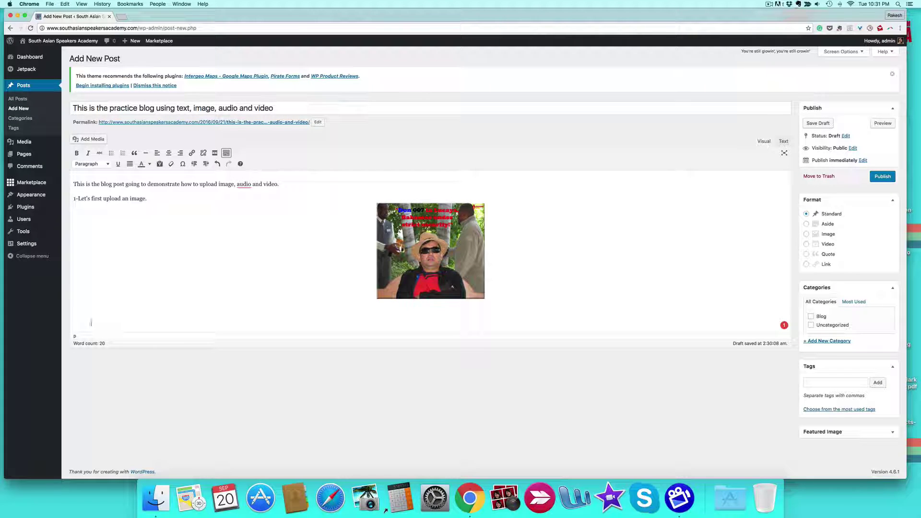
click(89, 322)
key(Return)
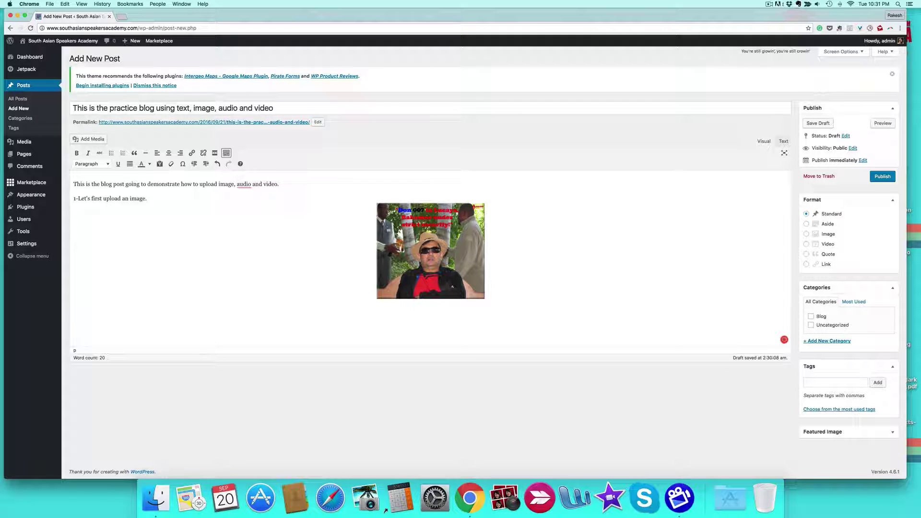
Add the line "2- Let upload some audio." below the picture, followed by a new paragraph.
text(2- Let upload some aud)
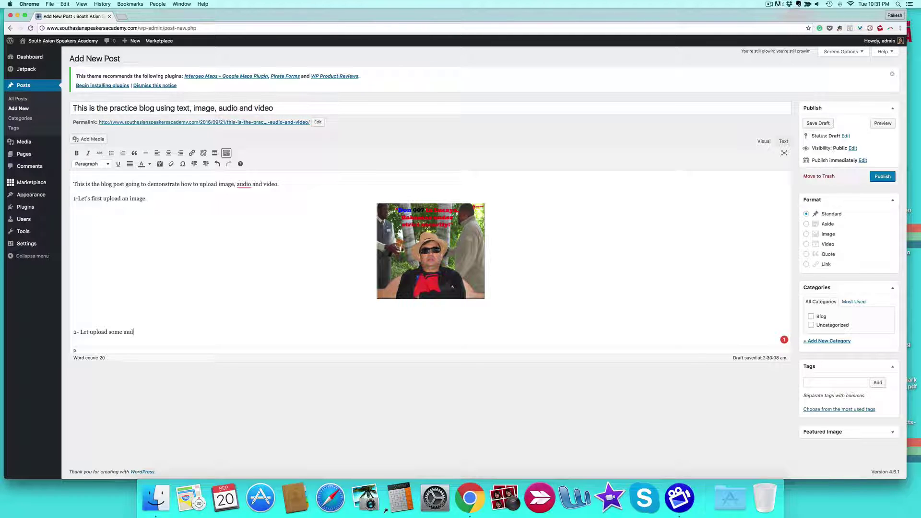
text(io.)
key(Return)
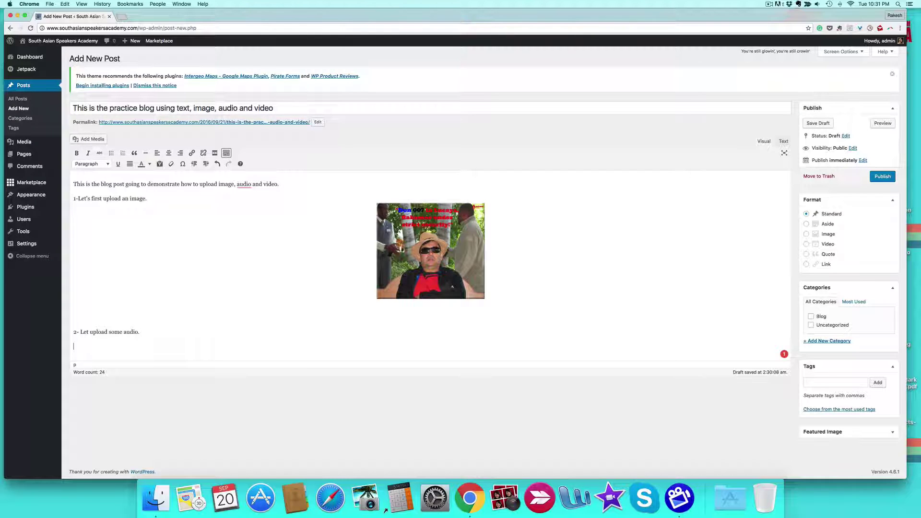
Download the episode 1430 MP3 from the podcast page of eofire.com in a new tab, and return to the post.
click(120, 19)
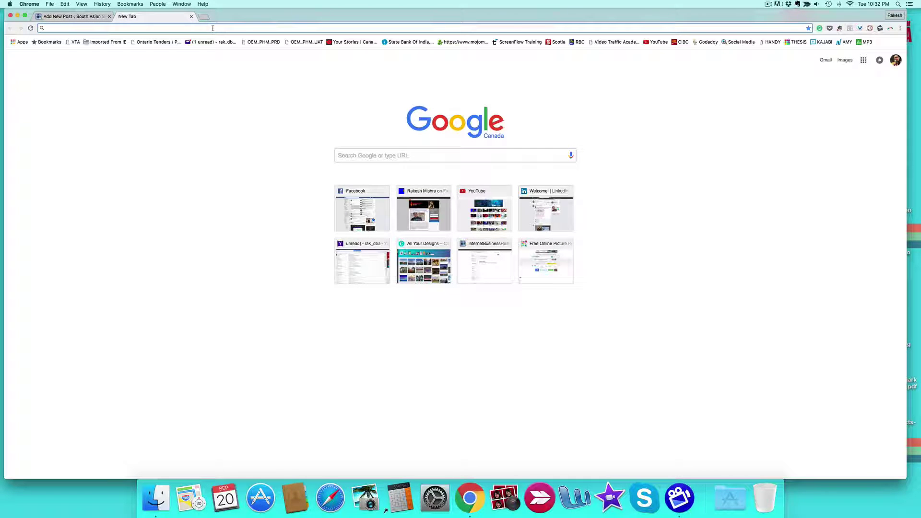
text(eofire.com)
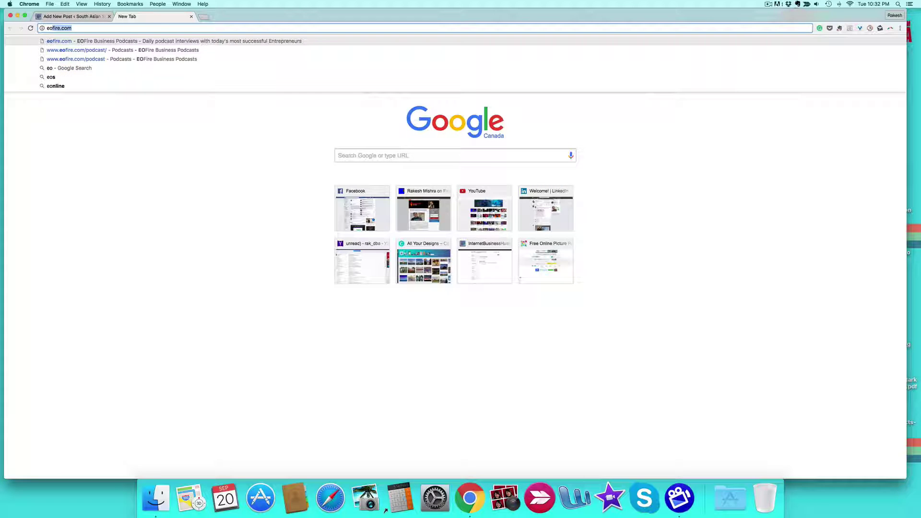
key(Return)
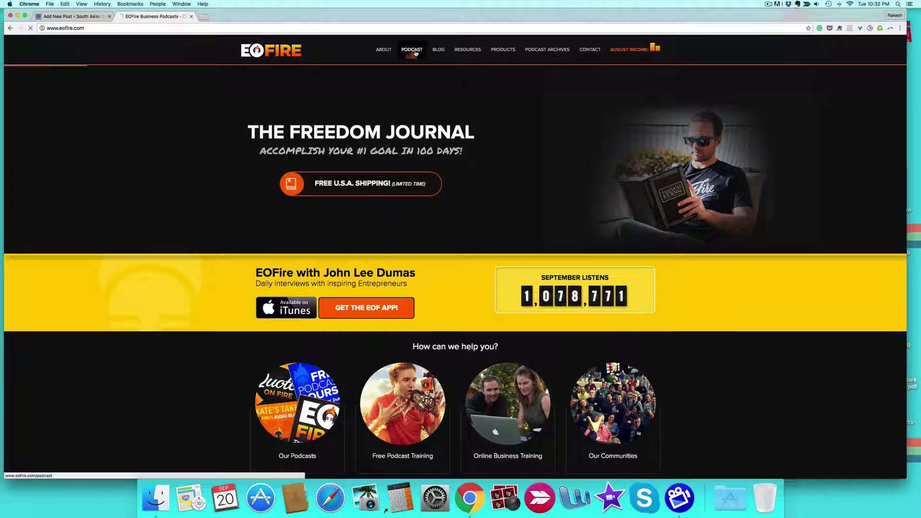
click(413, 50)
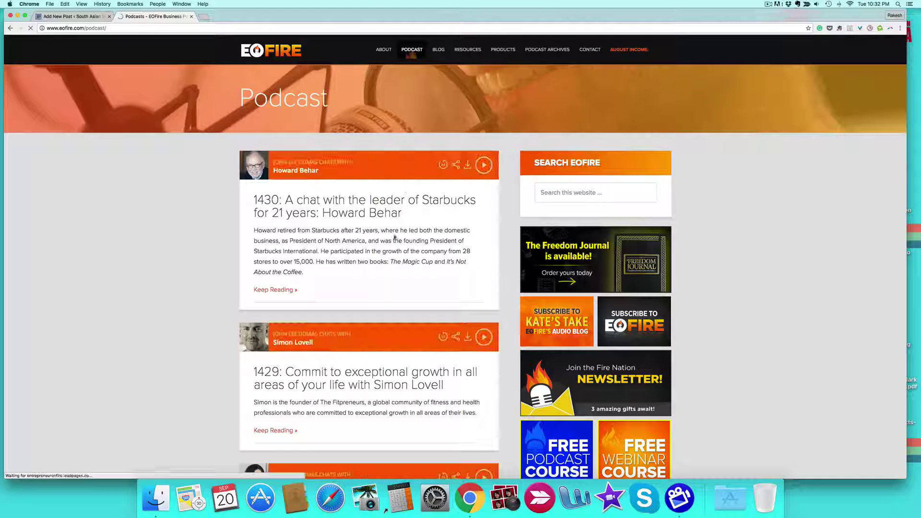
click(468, 166)
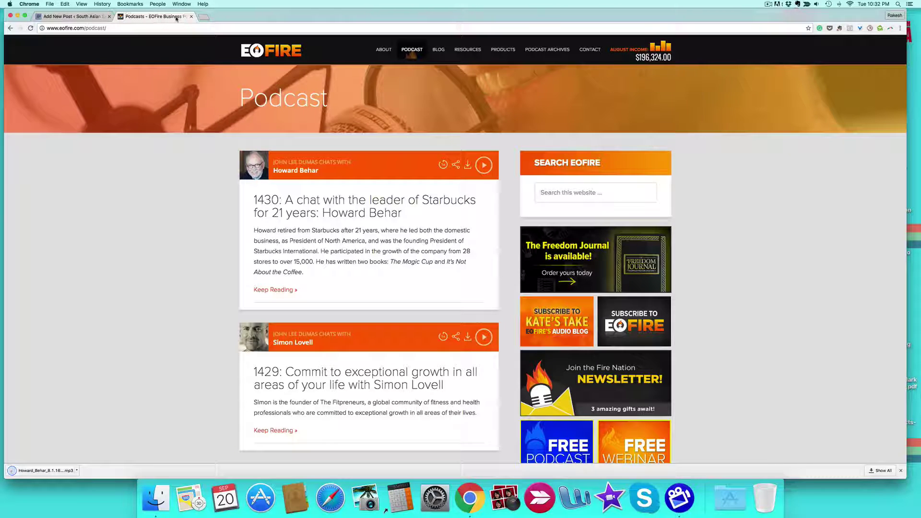
click(191, 16)
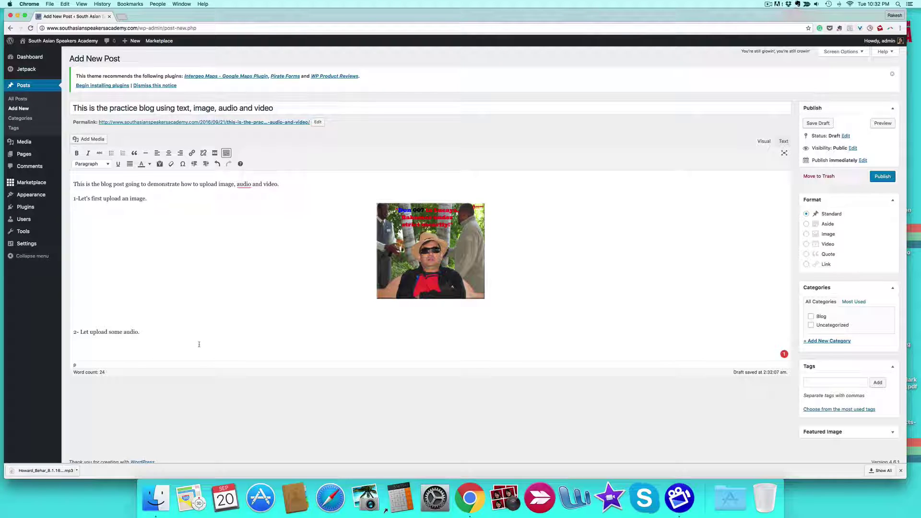
Upload Howard_Behar_8.1.16.mp3 from Downloads and insert it into the post below the audio line as an embedded media player.
click(93, 139)
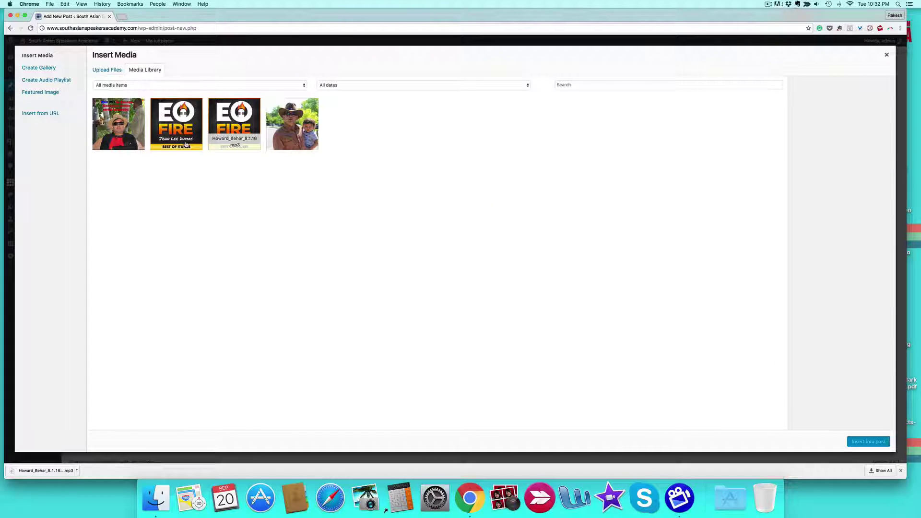
click(104, 71)
click(491, 220)
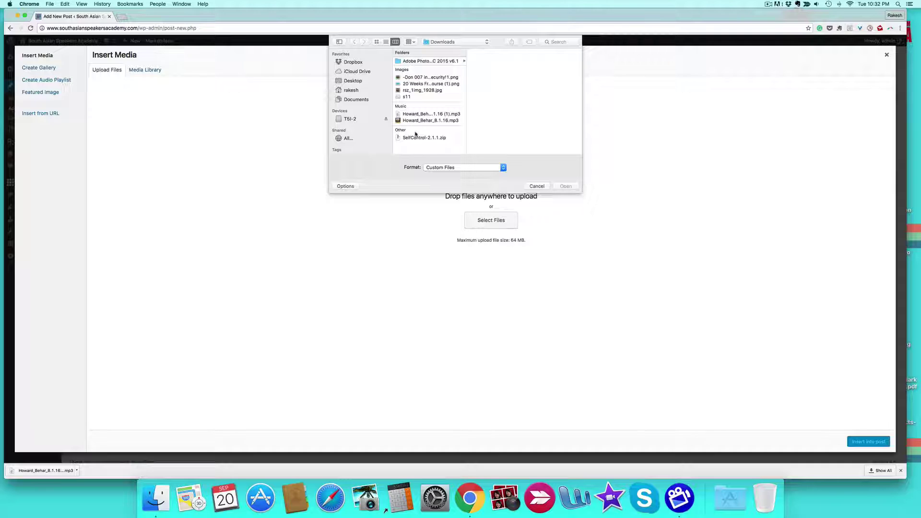
click(416, 120)
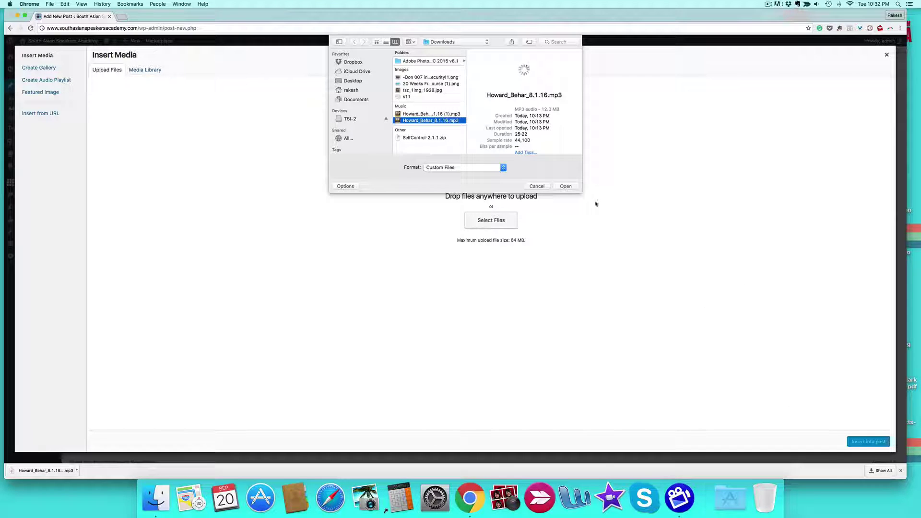
click(565, 186)
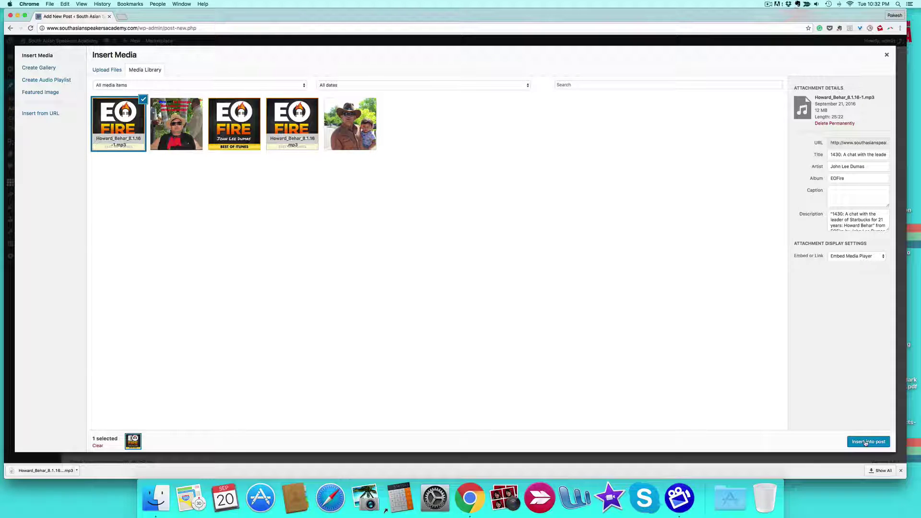
click(866, 442)
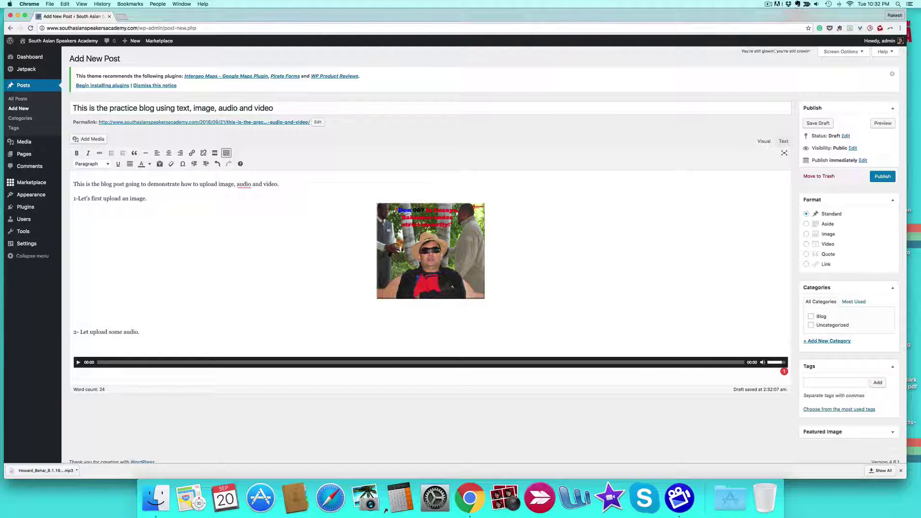
Add empty lines below the audio player, remove the extra ones above it, and save the post as a draft.
click(97, 373)
key(Return)
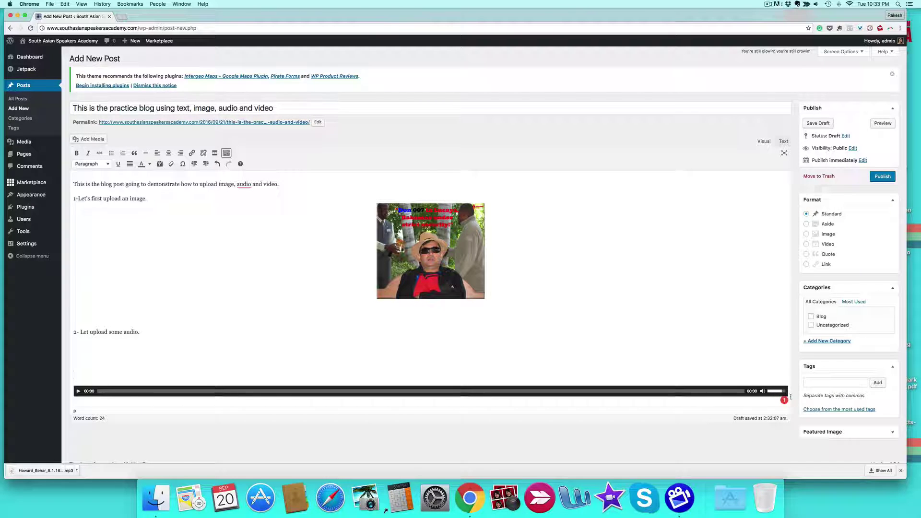
key(Return)
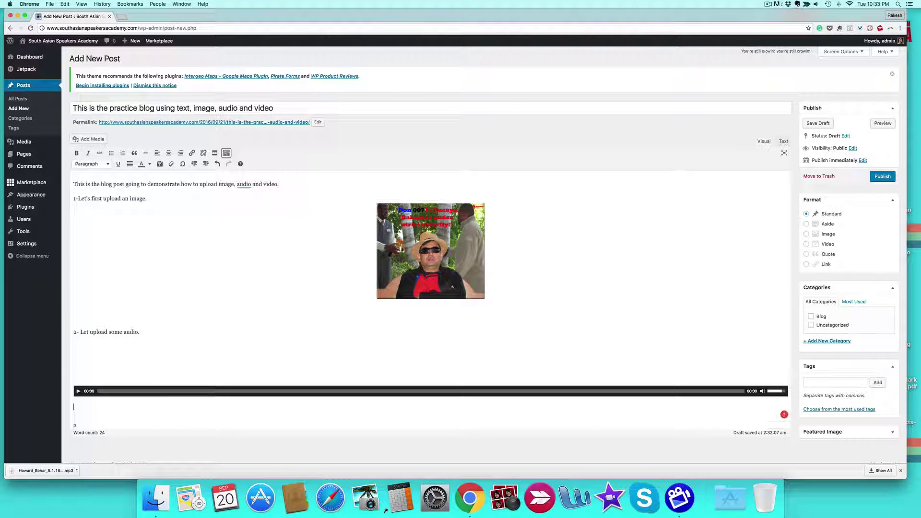
key(Return)
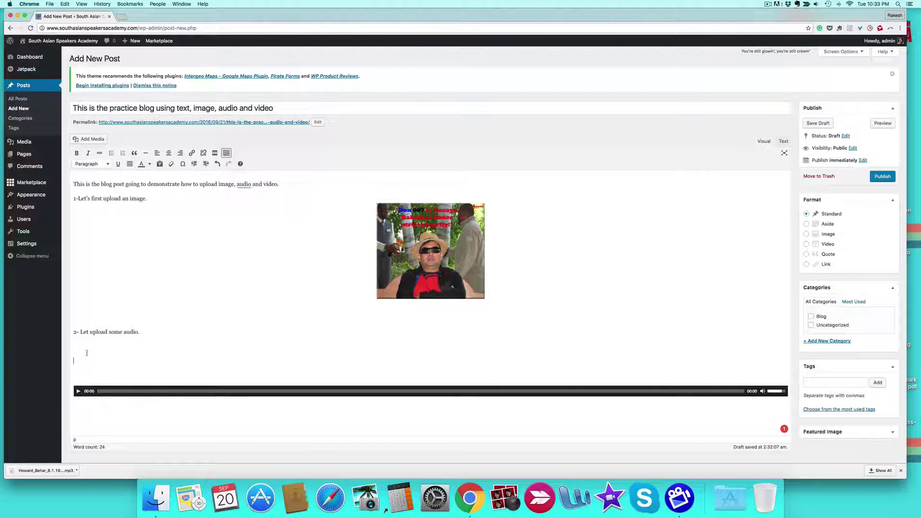
key(BackSpace)
key(BackSpace)
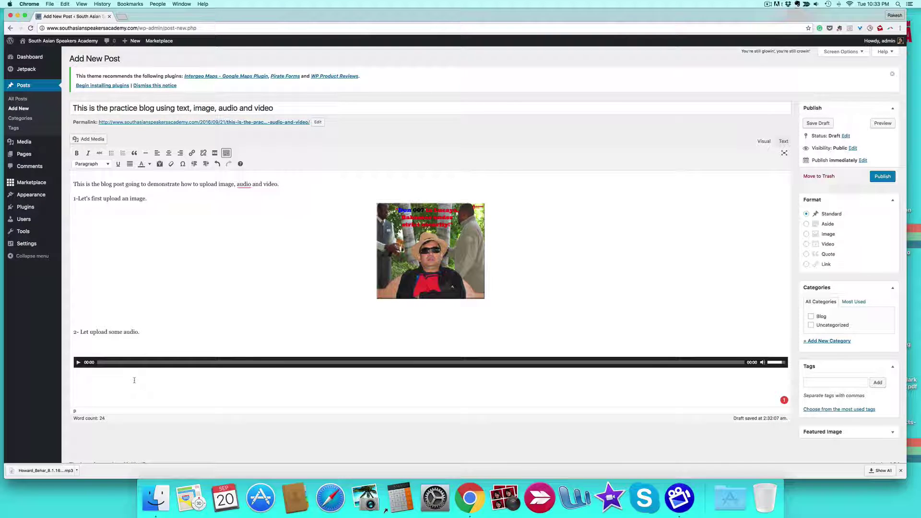
click(812, 125)
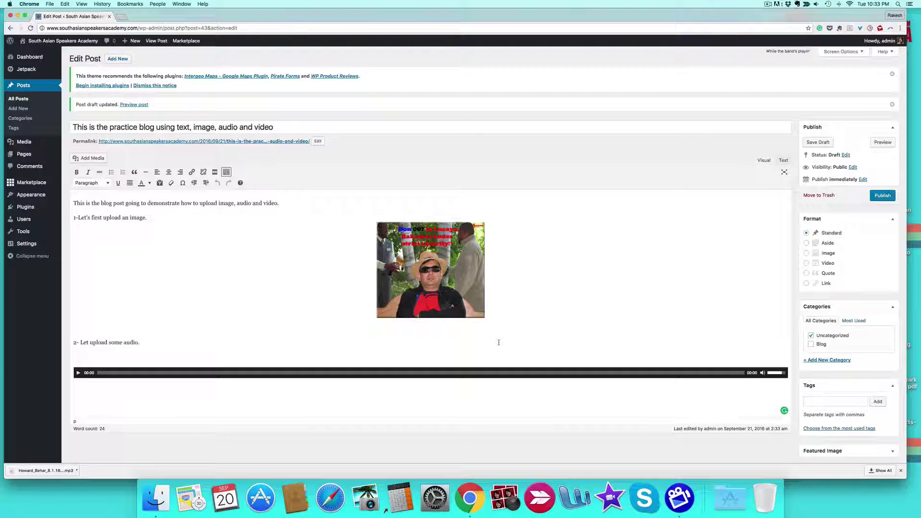
Write "3- Let's upload some video as well." below the audio player, followed by empty lines.
scroll(499, 343, down, 3)
click(91, 373)
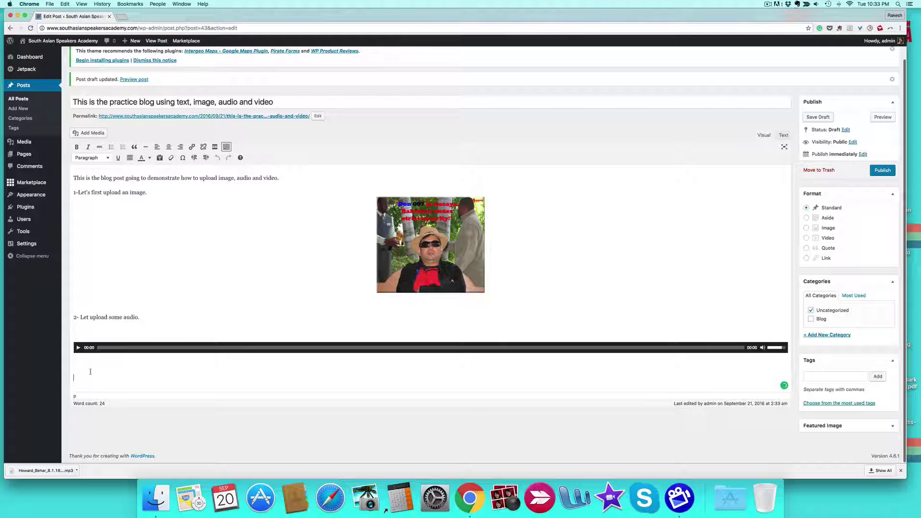
text(3- Let)
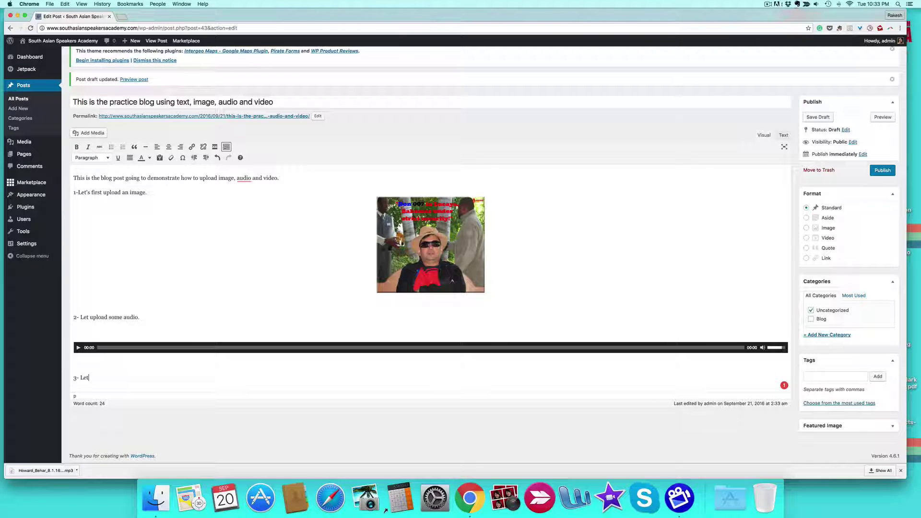
text('s upload some vide)
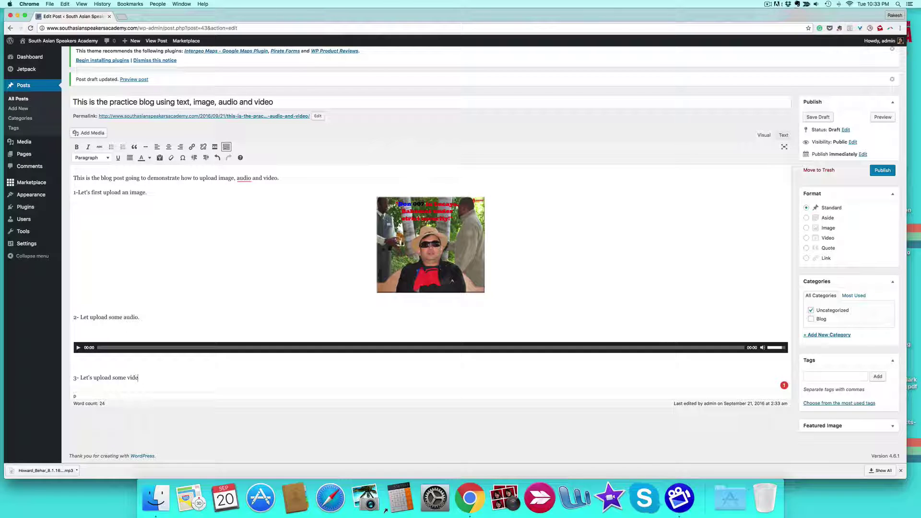
text(o as well.)
key(Return)
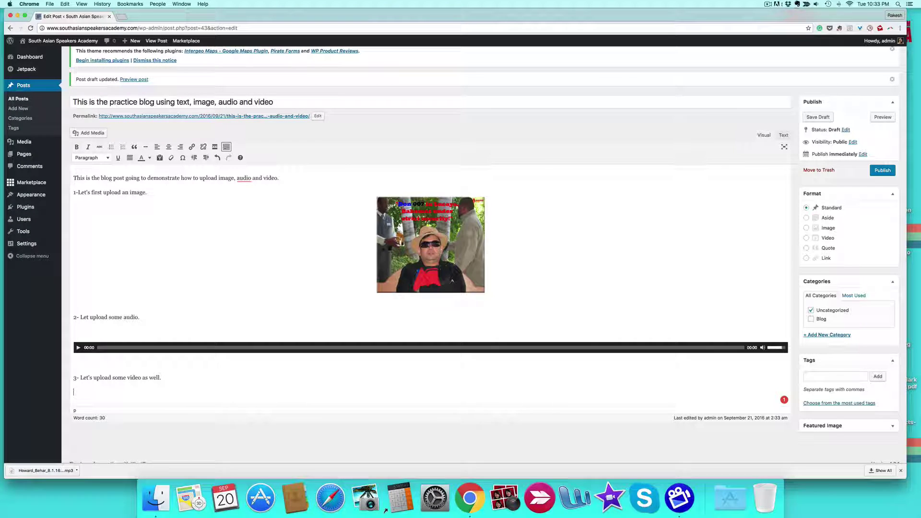
key(Return)
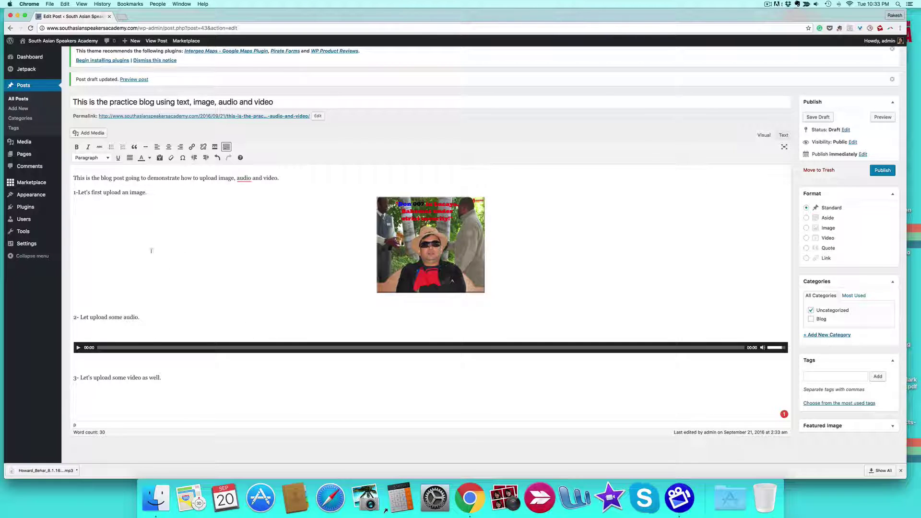
Start inserting media from a URL, open the video "4Cs to become successful as an entrepreneur." from the own YouTube channel in a new tab, and pause it.
click(86, 133)
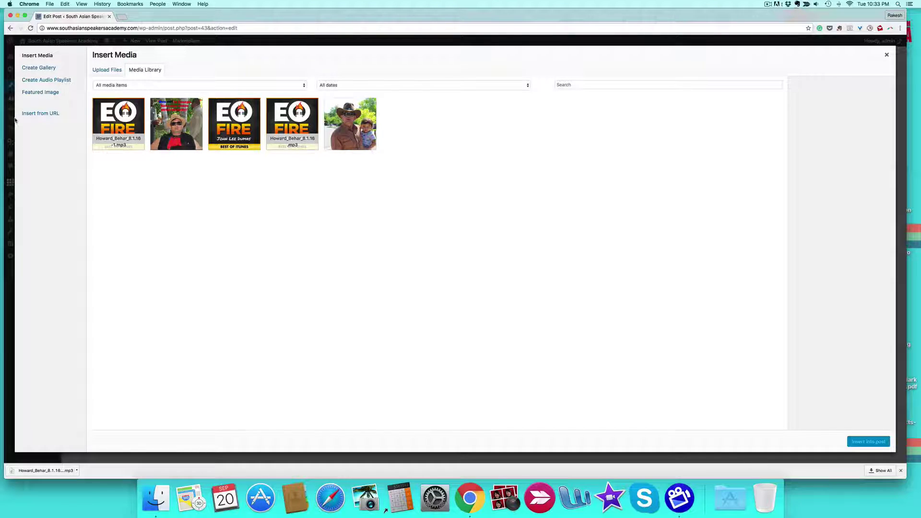
click(39, 113)
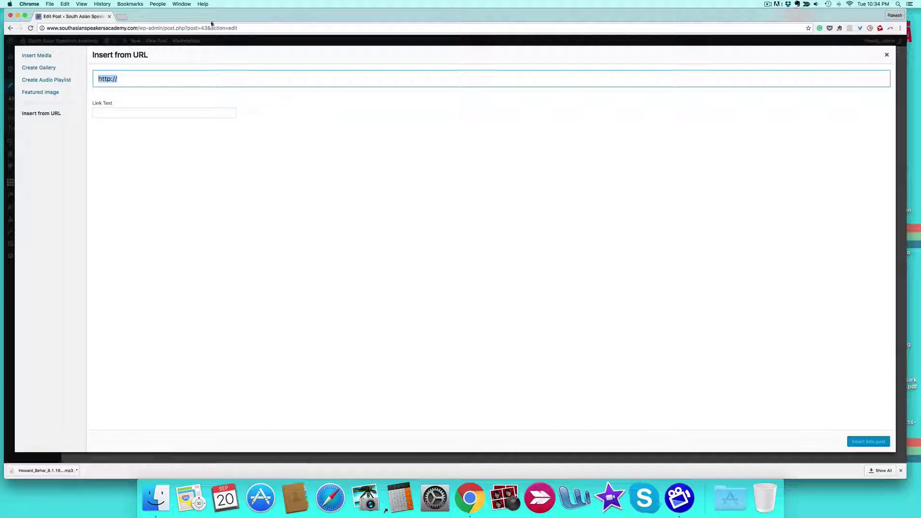
click(122, 16)
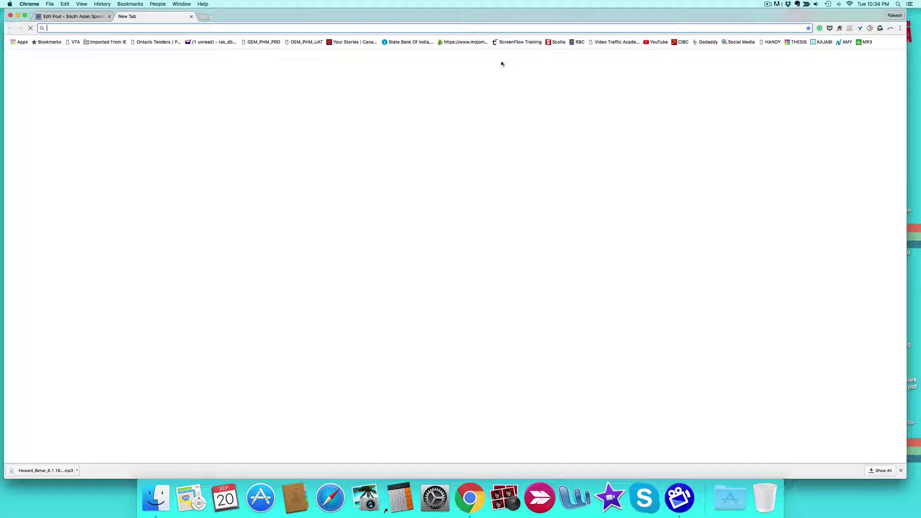
click(657, 41)
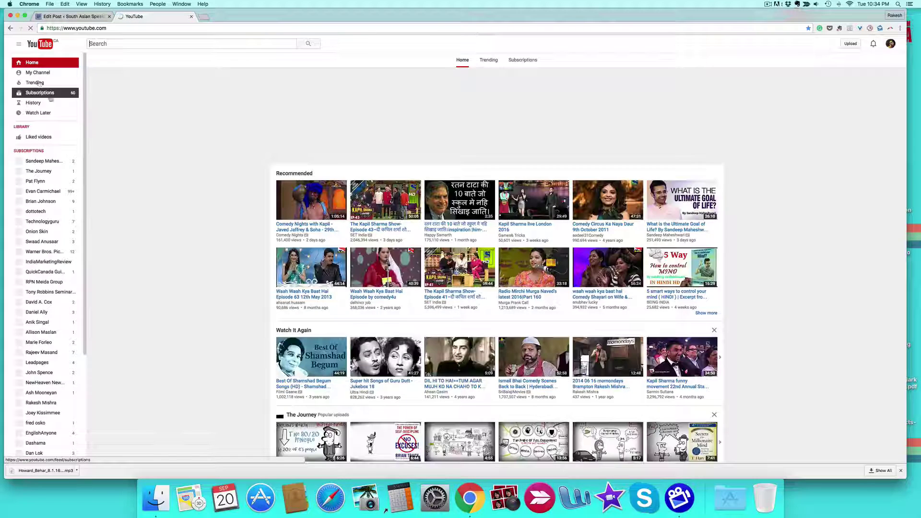
click(35, 74)
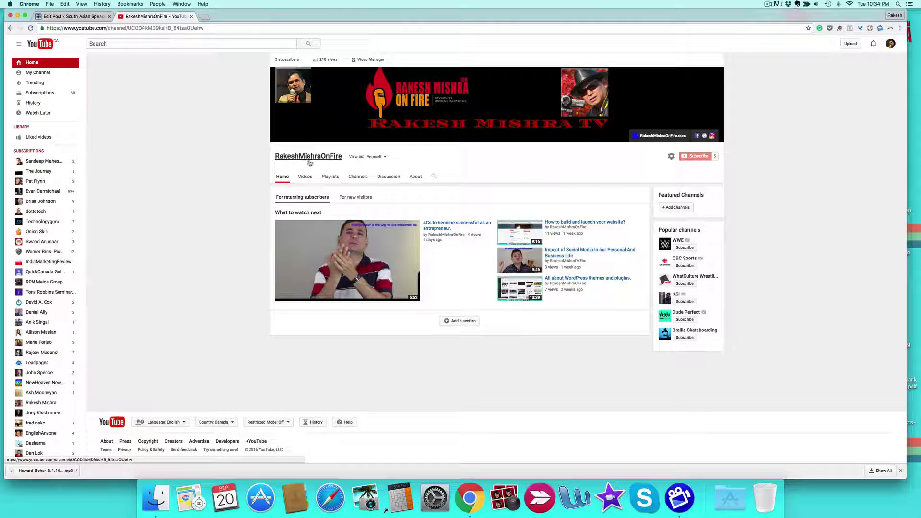
click(305, 177)
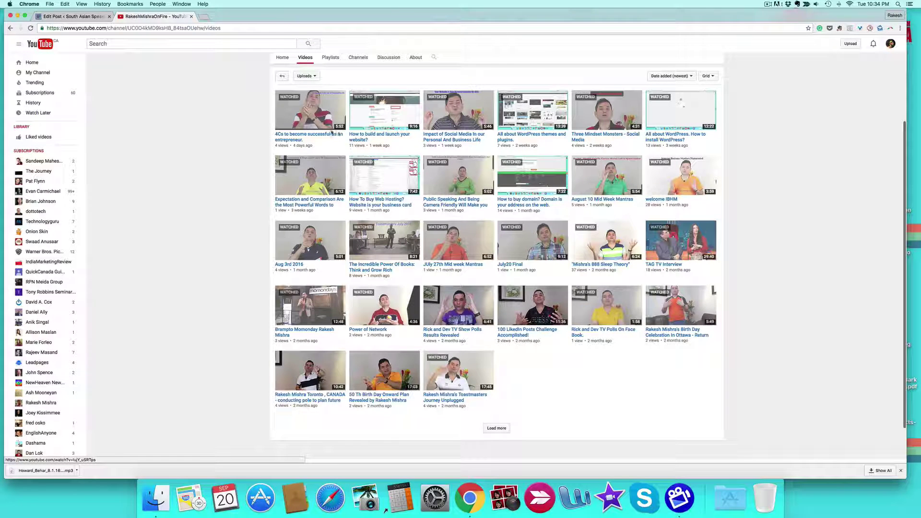
click(313, 118)
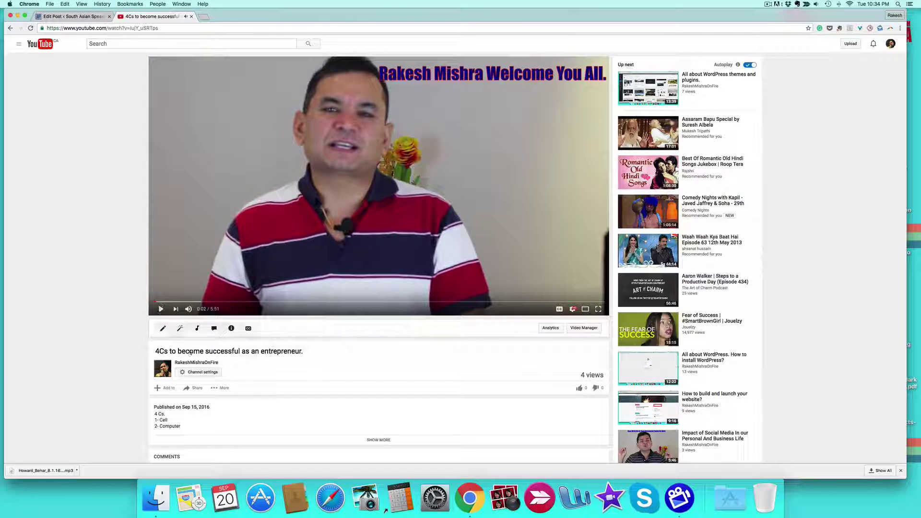
click(161, 309)
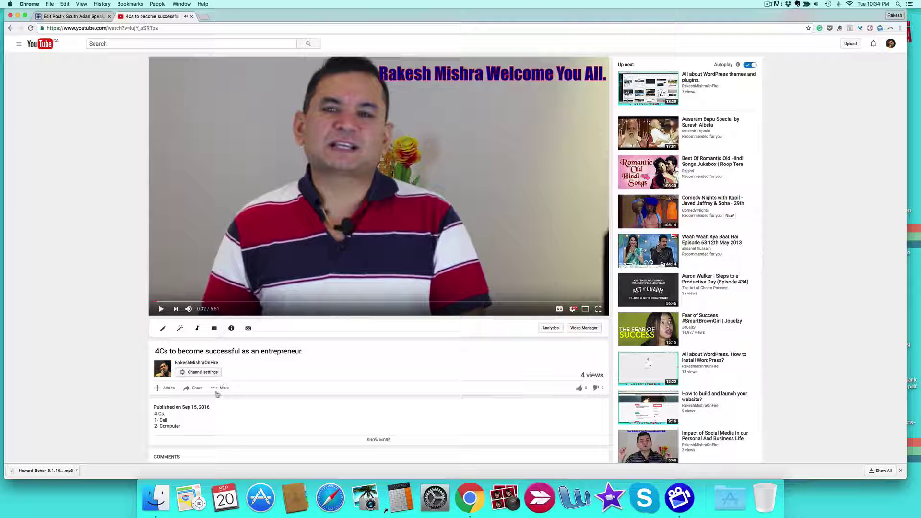
Copy the share link of the "4Cs to become successful as an entrepreneur." video.
click(194, 388)
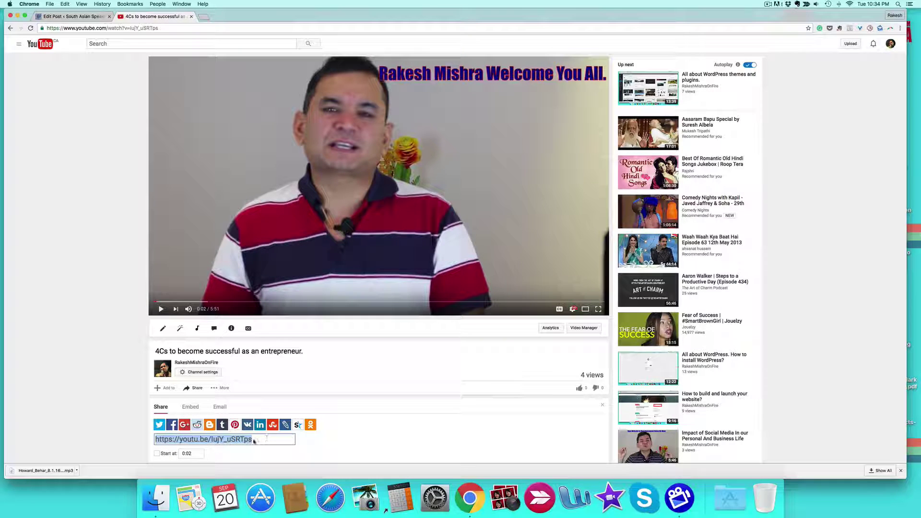
drag(255, 441, 155, 441)
key(super+c)
click(257, 440)
click(72, 16)
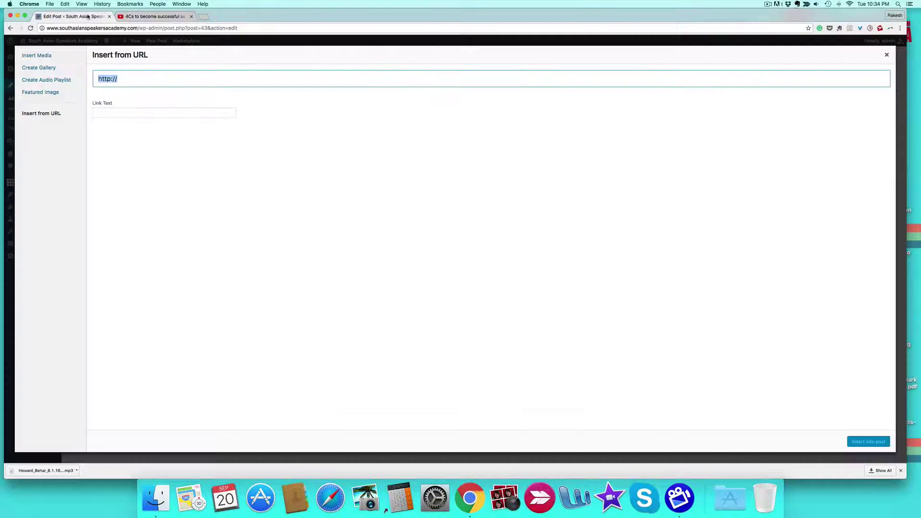
triple_click(123, 79)
key(super+v)
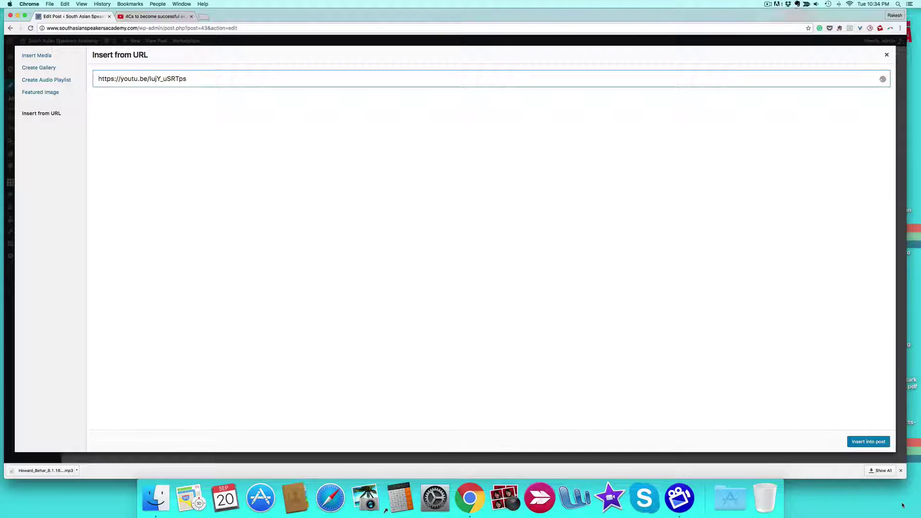
click(869, 442)
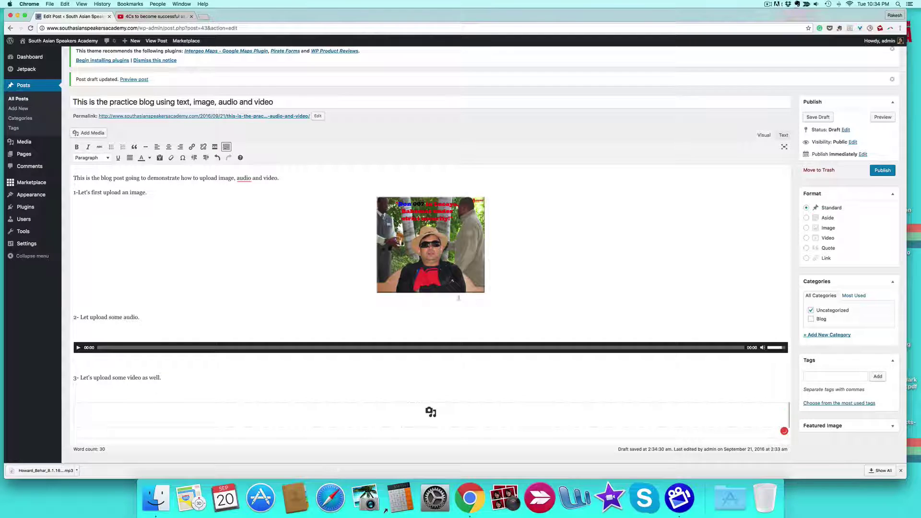
Save the post draft with the inserted video and publish the post.
scroll(425, 386, down, 2)
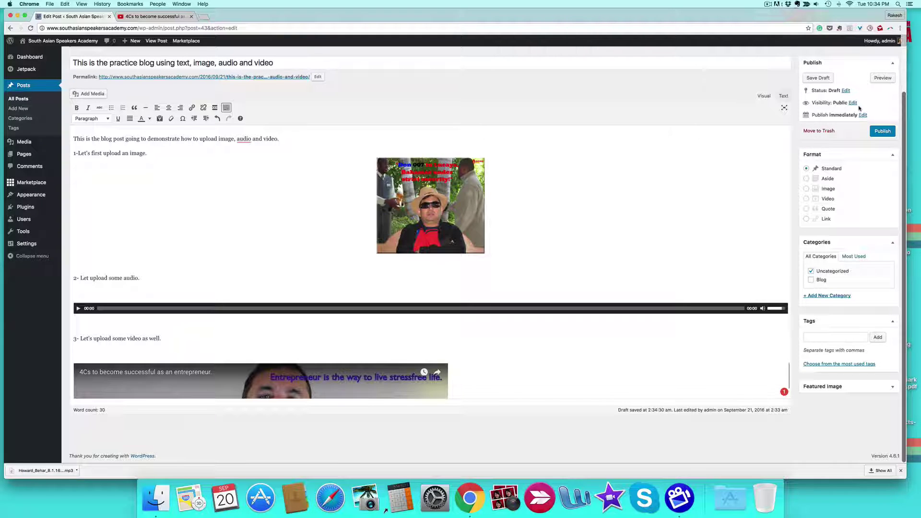
click(819, 78)
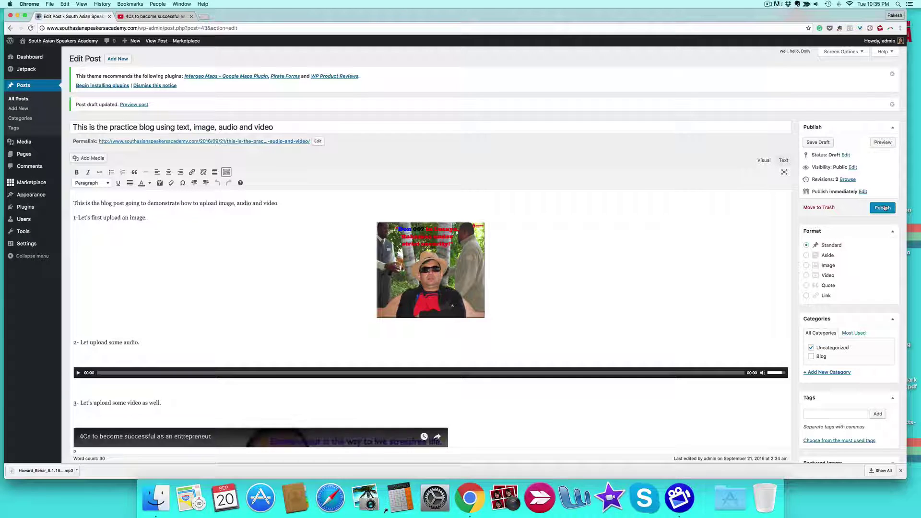
click(883, 208)
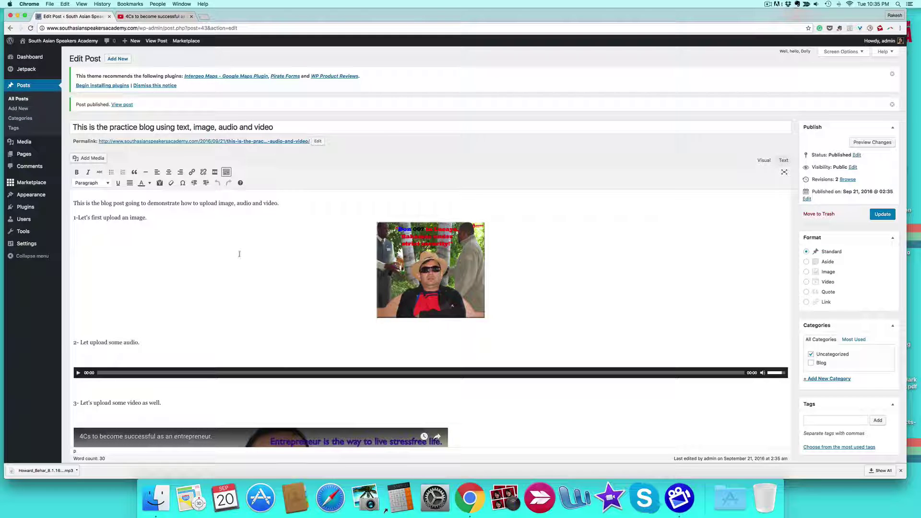
Add two empty lines below the opening sentence of the post.
scroll(240, 254, down, 2)
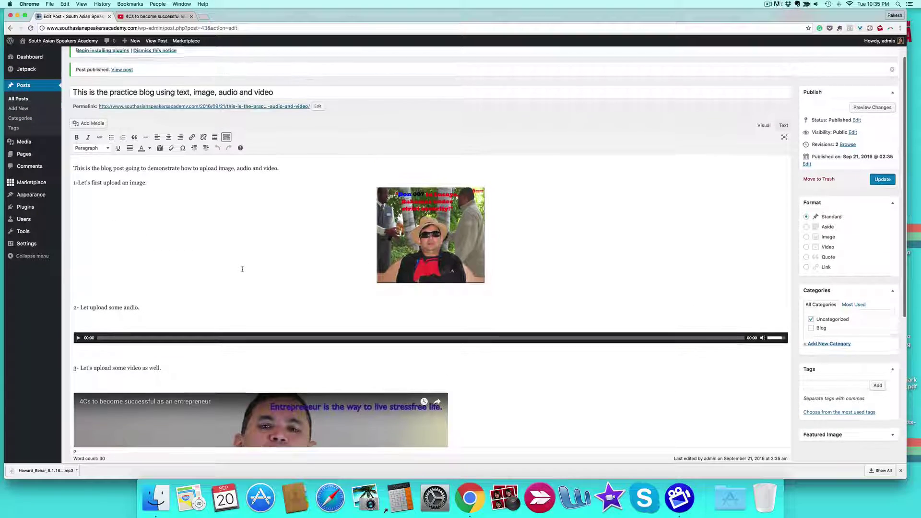
scroll(242, 269, up, 1)
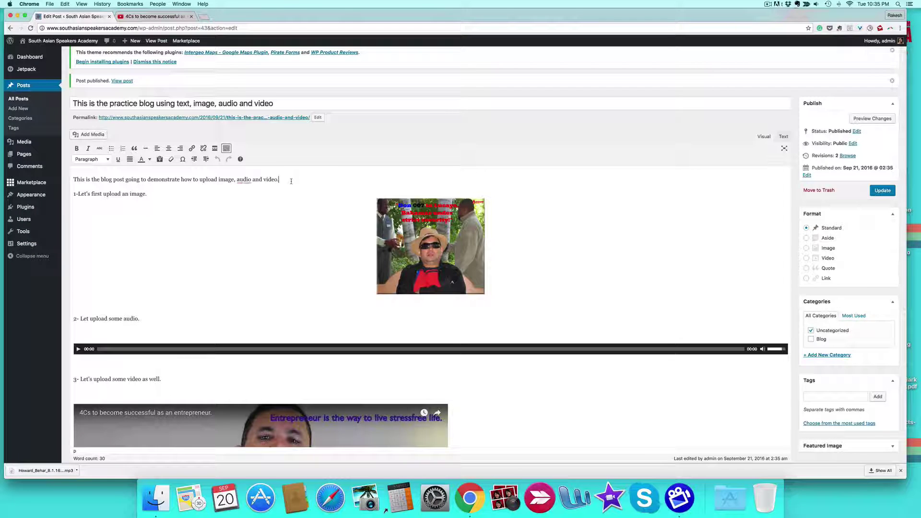
key(Return)
key(Return)
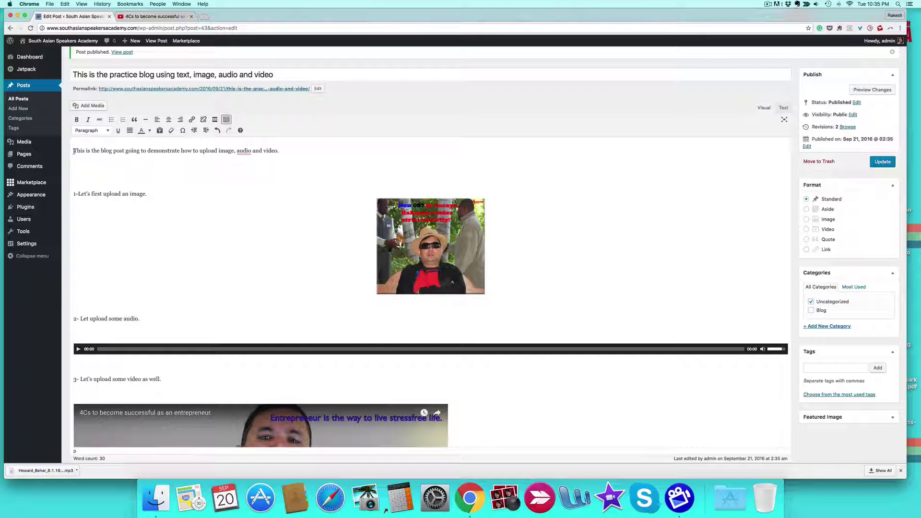
Format the opening sentence as bold, italic Heading 1 text.
drag(72, 151, 293, 151)
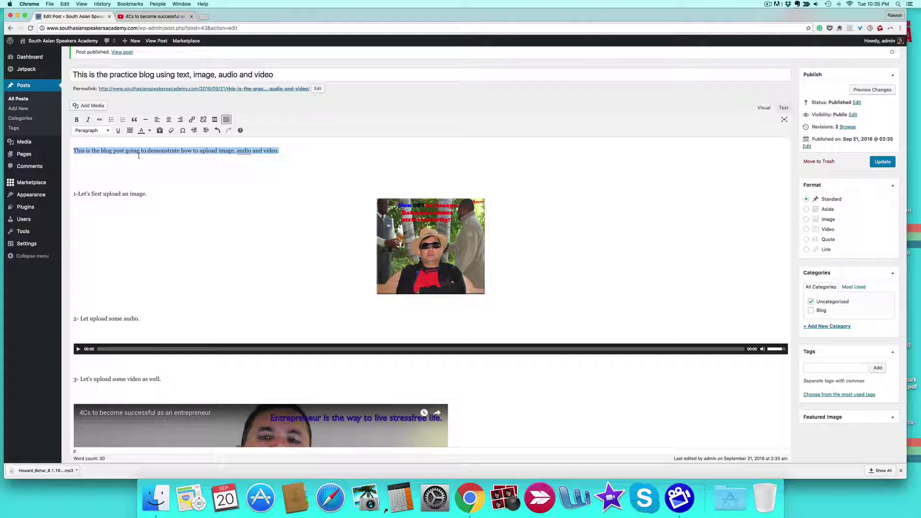
click(77, 119)
click(88, 119)
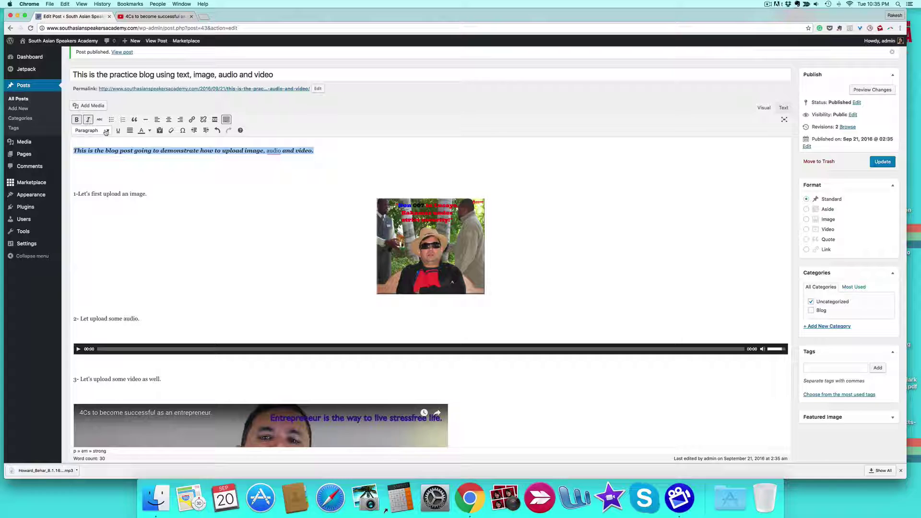
click(91, 130)
click(103, 158)
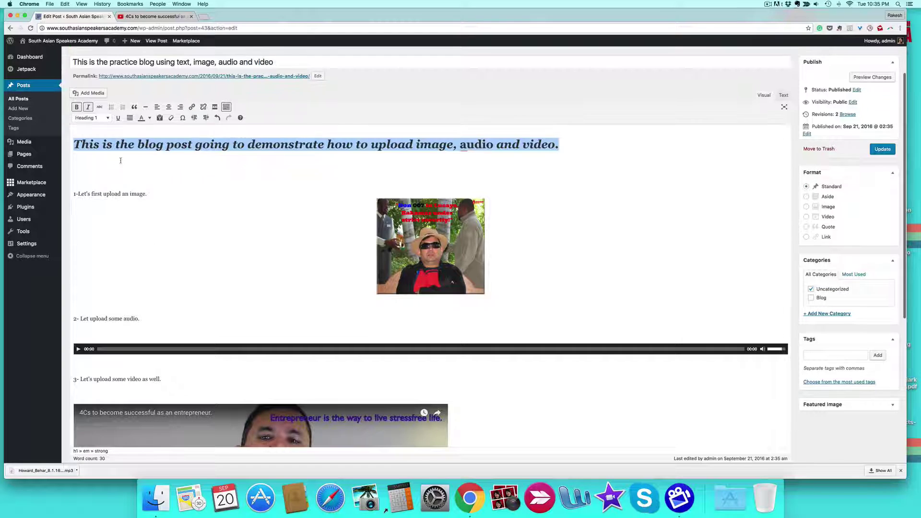
Add empty lines below the heading and write "This is my Week 6 post where I am going to teach how to create blog and launch it.".
click(194, 170)
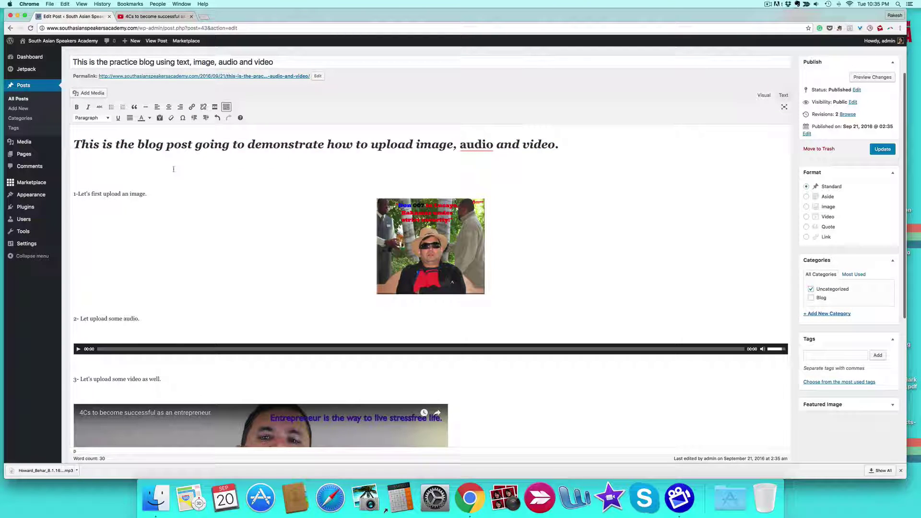
key(Return)
key(Return)
key(Return)
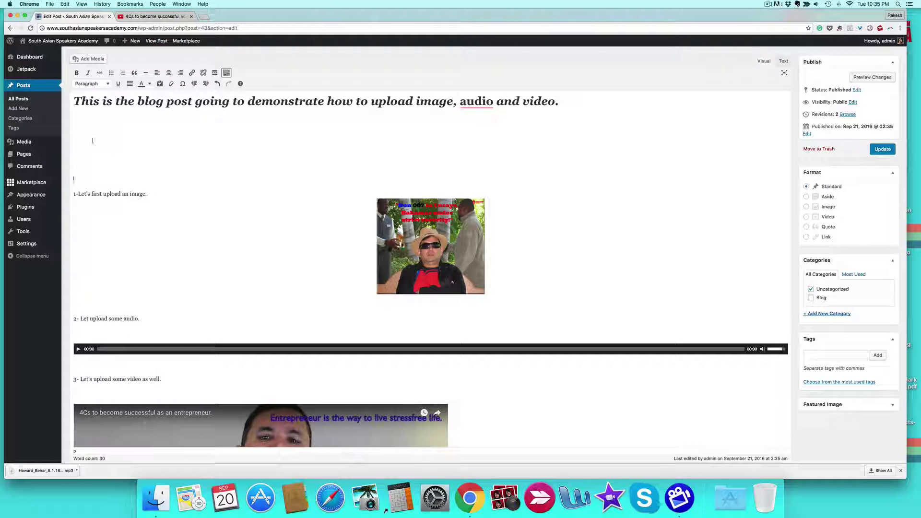
click(94, 134)
key(BackSpace)
text(This is my Week 6 post)
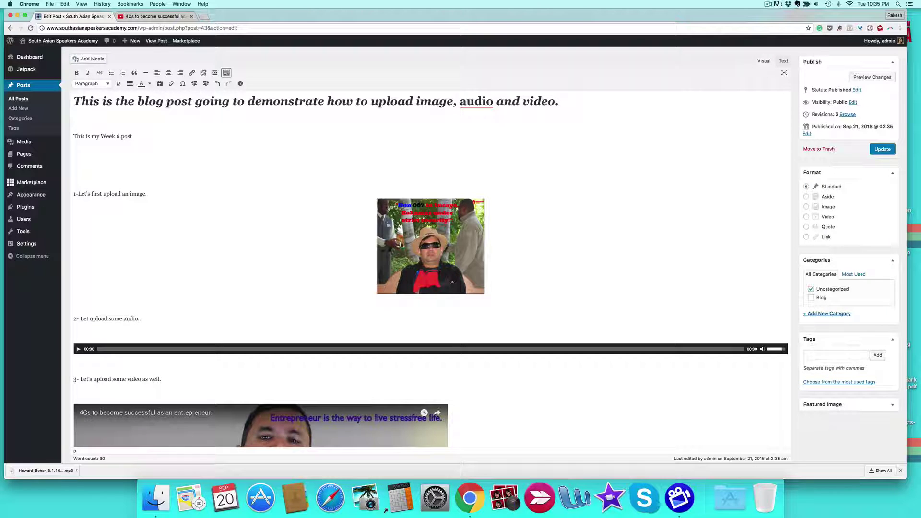
text( wilre I am goi)
text(ng to)
text( teach ho)
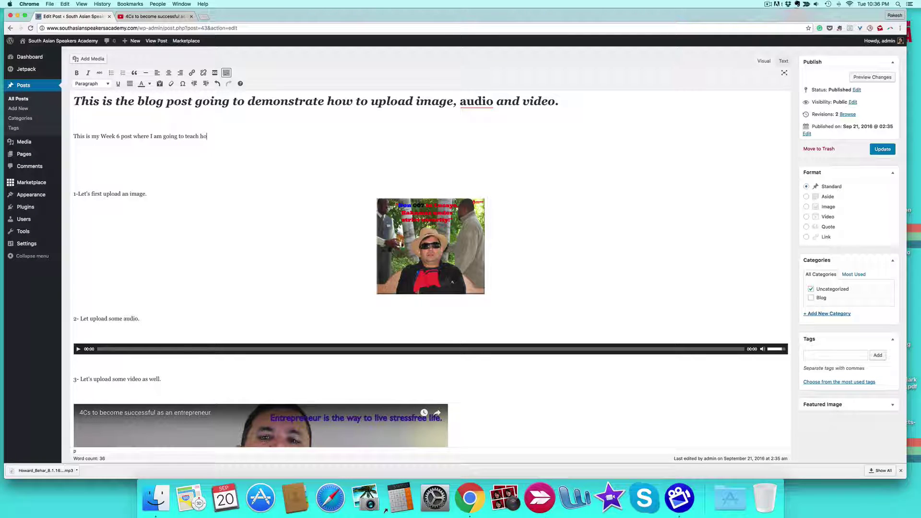
text(w to create blog and launch it.)
Try to change the format of the Week 6 sentence to Heading 1.
drag(76, 135, 284, 137)
scroll(114, 109, up, 2)
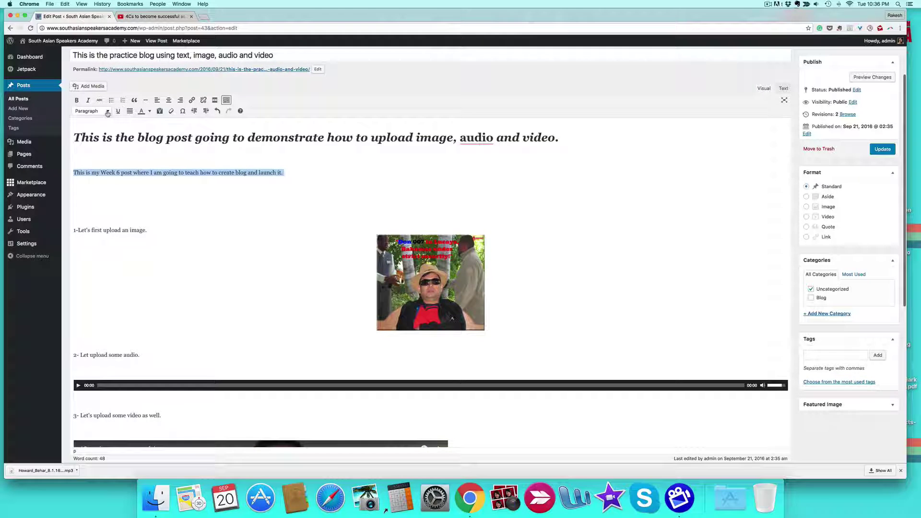
click(92, 109)
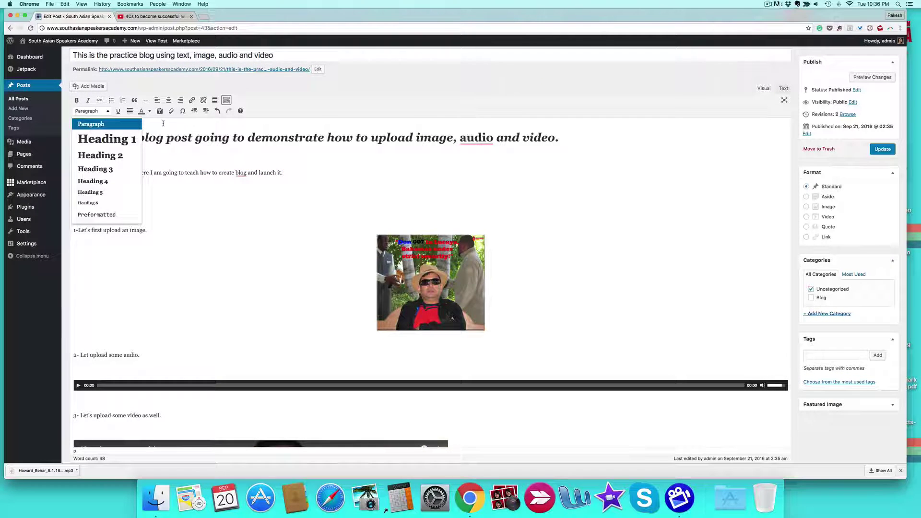
click(106, 139)
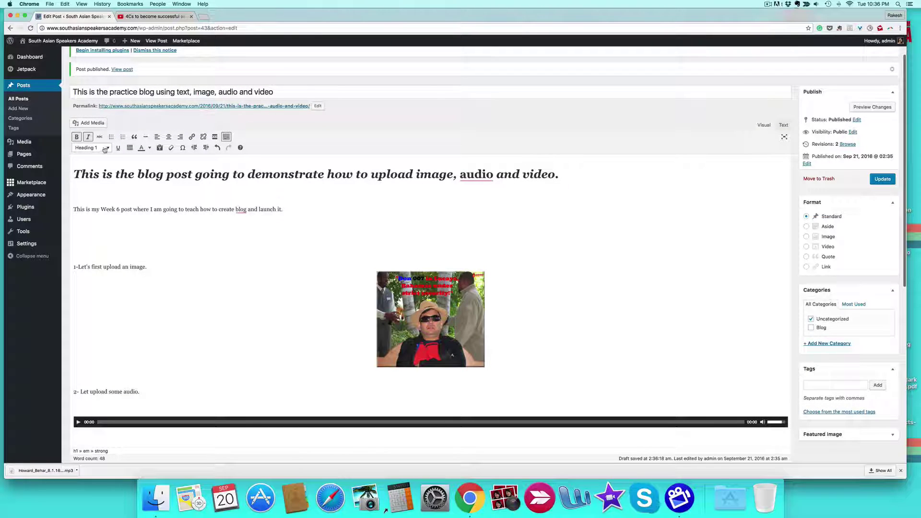
scroll(107, 149, up, 2)
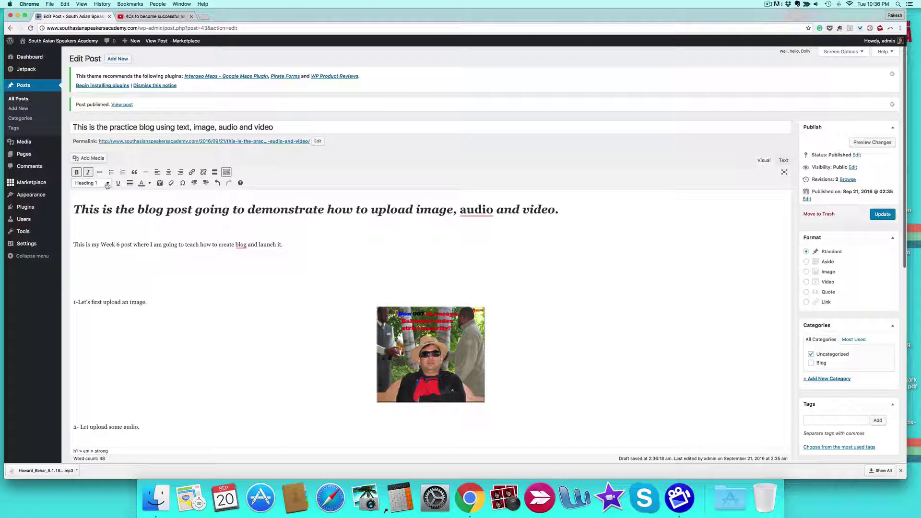
click(107, 183)
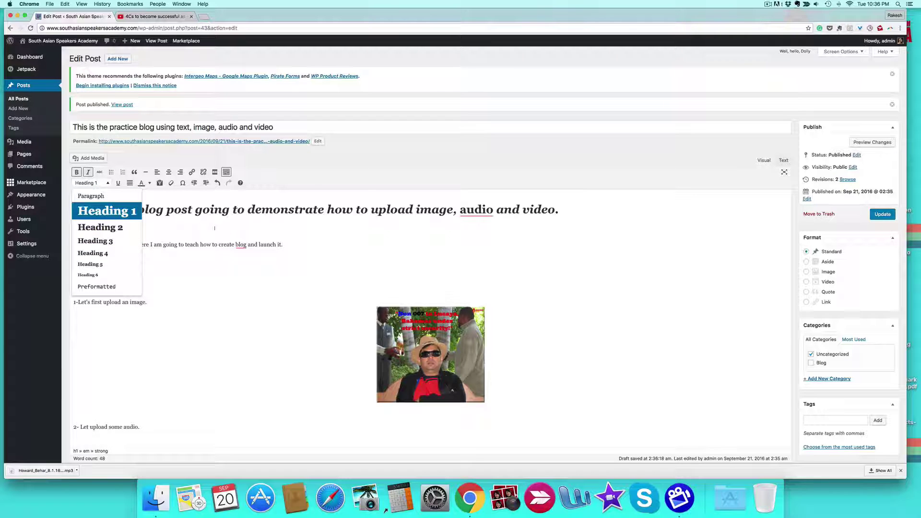
click(231, 198)
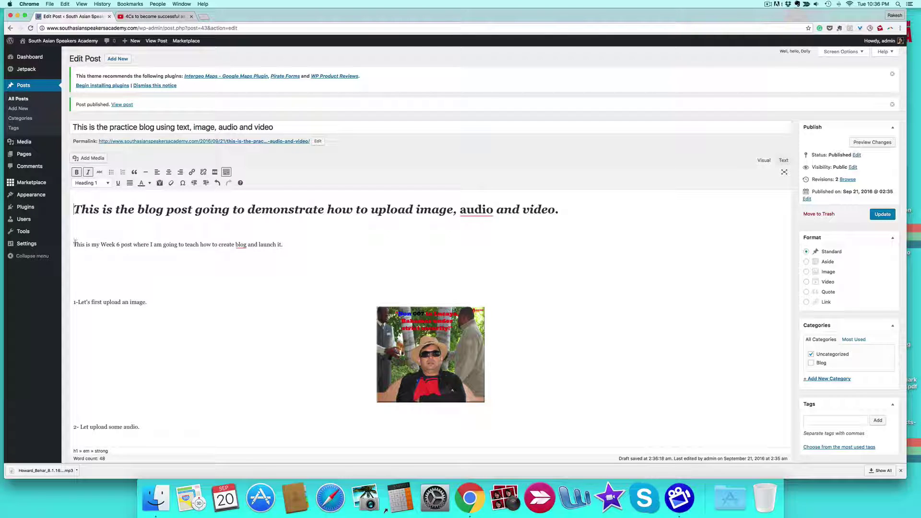
drag(74, 245, 284, 245)
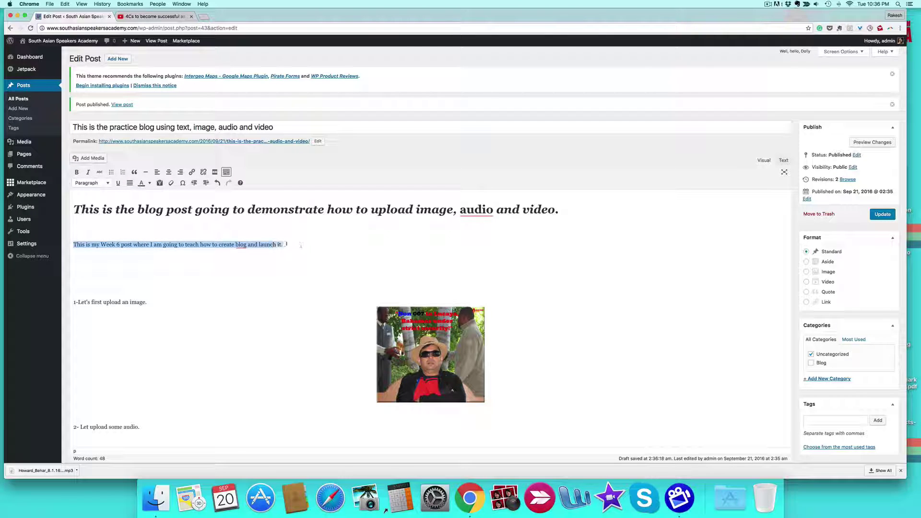
click(107, 183)
click(152, 193)
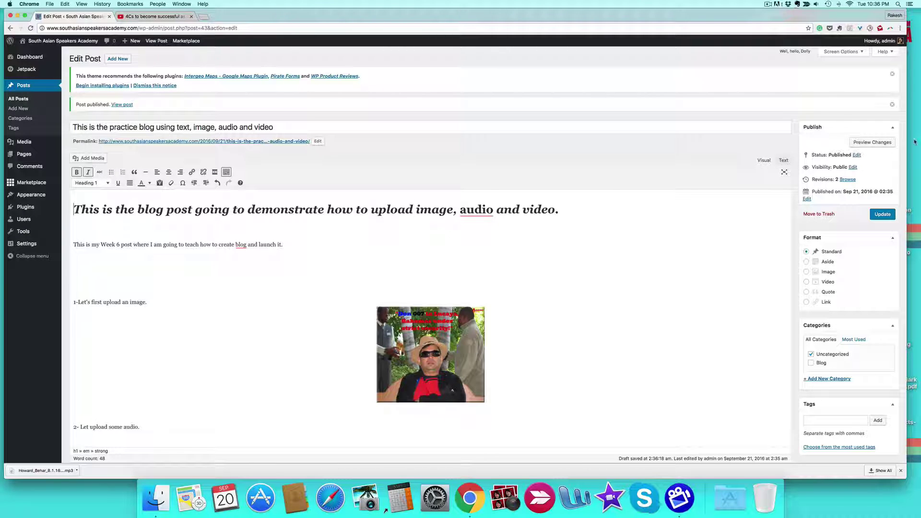
Update the published post and open its full version from the live site's home page.
click(883, 214)
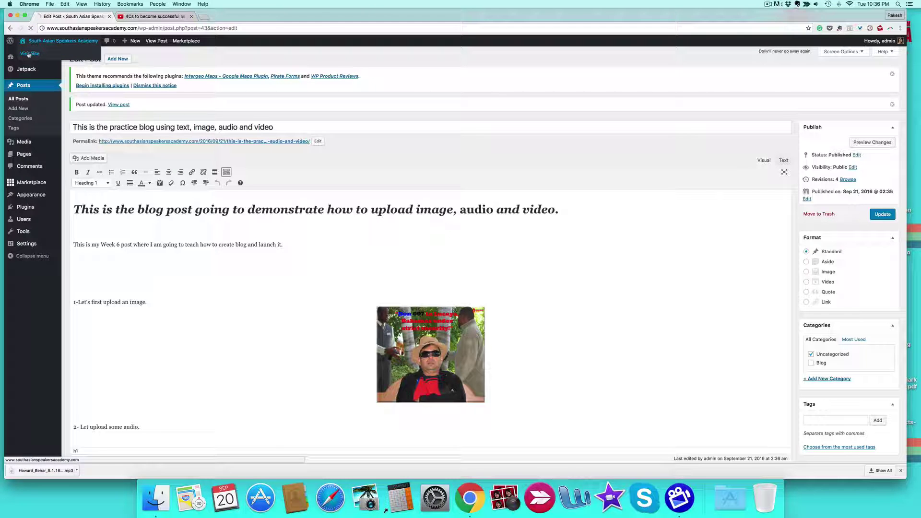
click(29, 54)
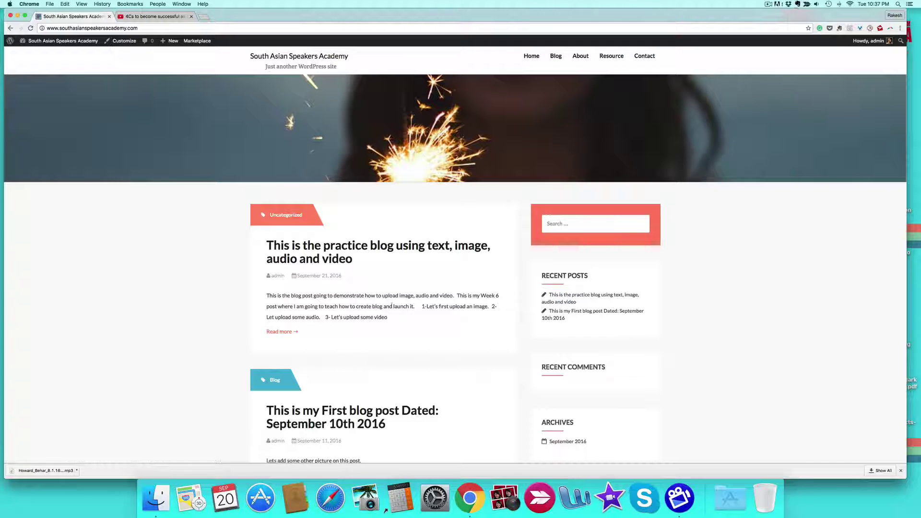
scroll(368, 327, down, 3)
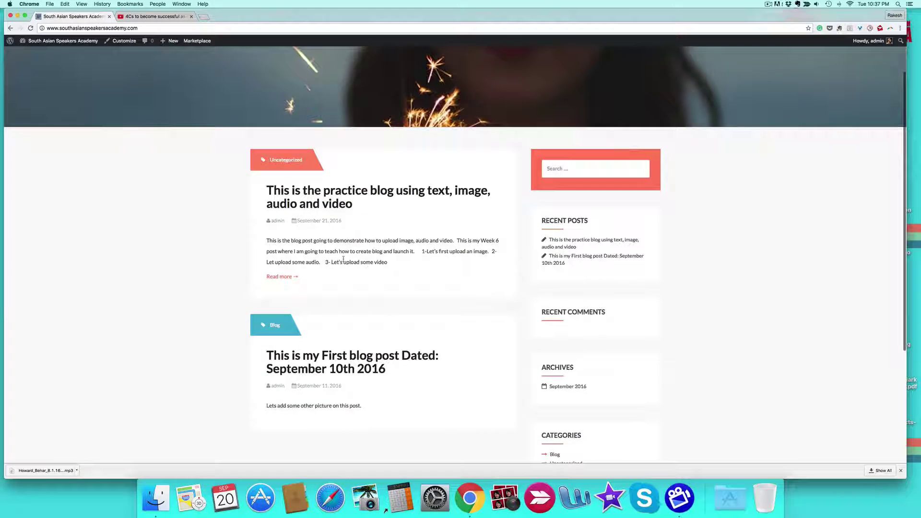
click(282, 278)
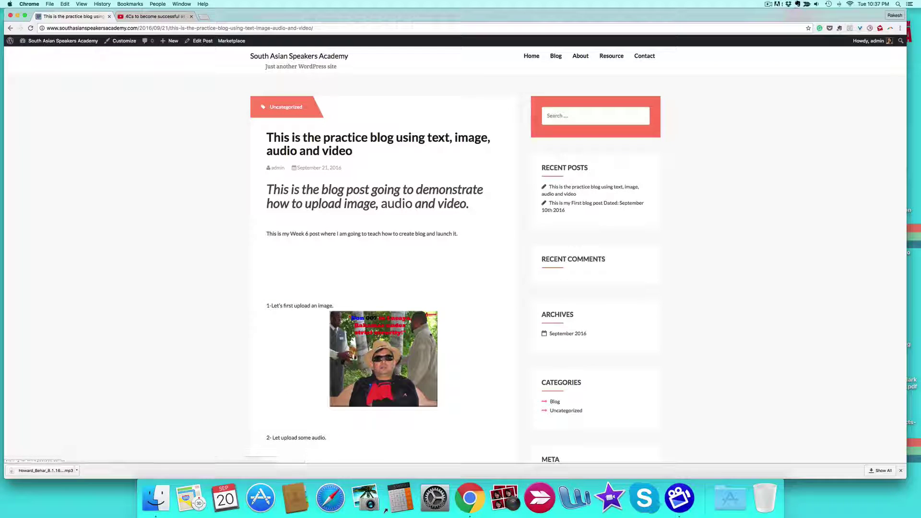
Examine the live post from top to bottom, checking its heading, text, image, audio player and video.
scroll(445, 361, down, 5)
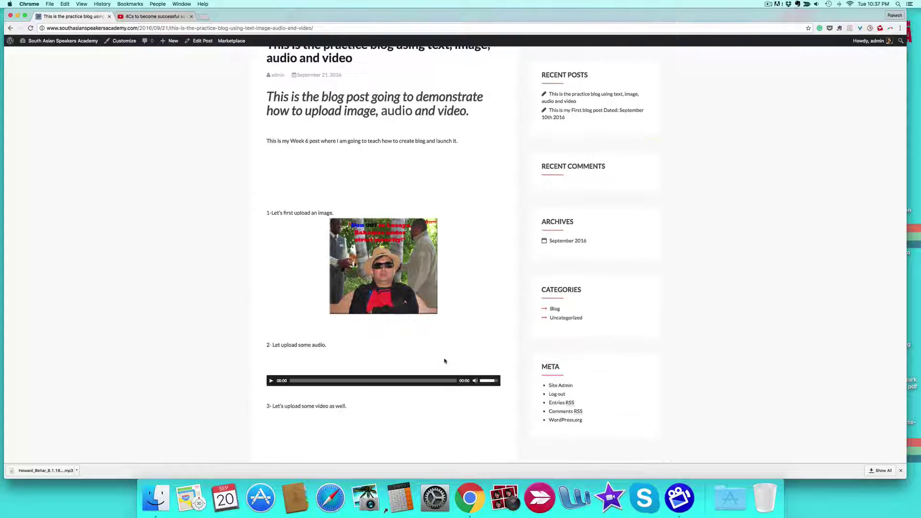
scroll(447, 362, down, 5)
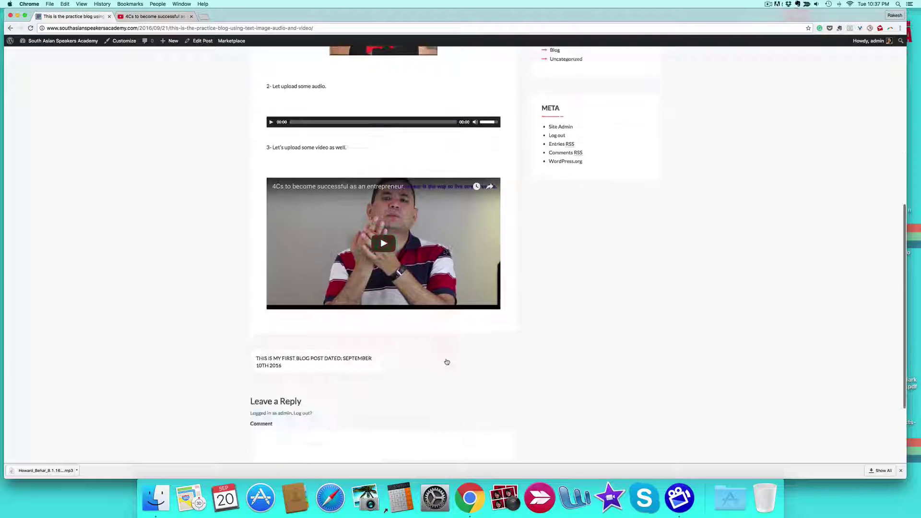
scroll(448, 362, up, 8)
scroll(448, 362, up, 2)
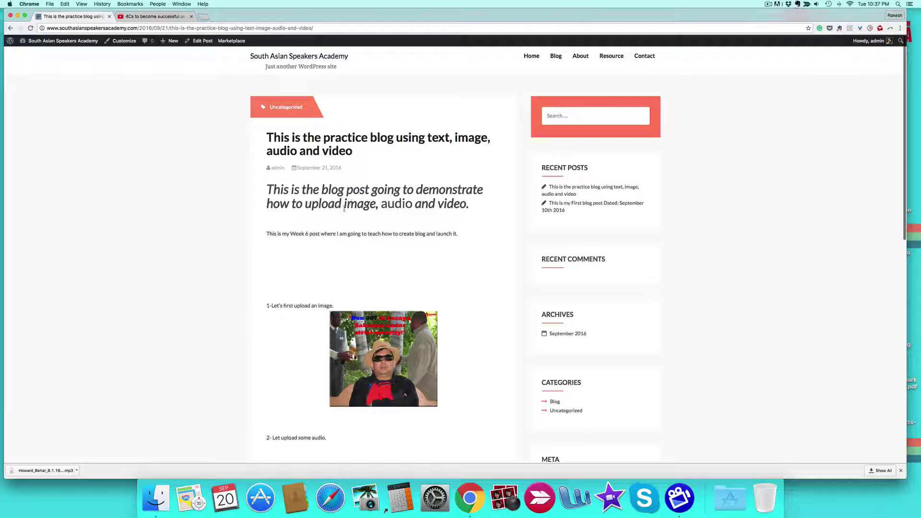
scroll(344, 208, down, 3)
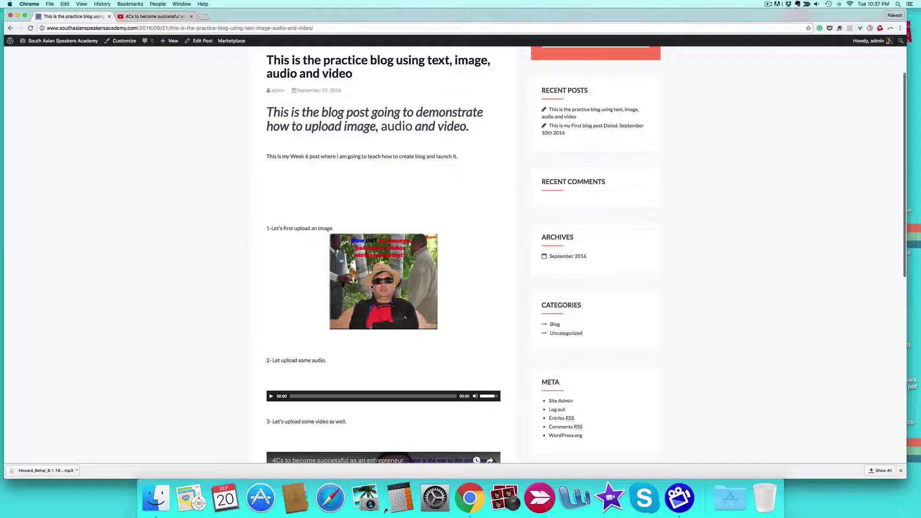
scroll(370, 288, down, 4)
scroll(297, 291, down, 2)
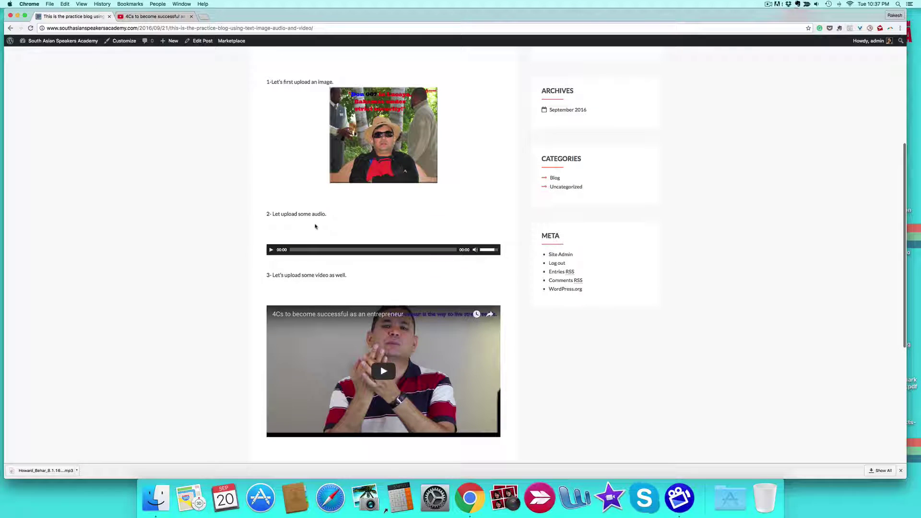
Test the live post's audio player and embedded video by briefly playing and pausing each, and return to the post's beginning.
click(271, 250)
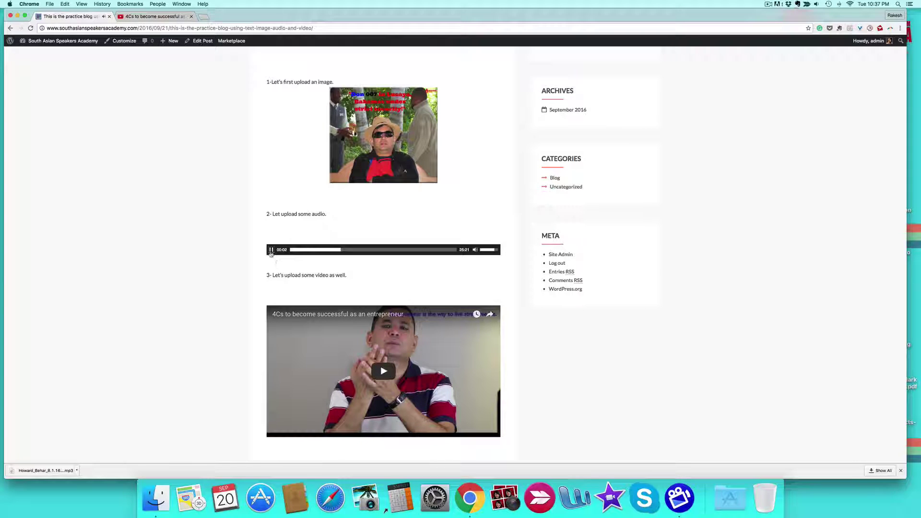
click(272, 250)
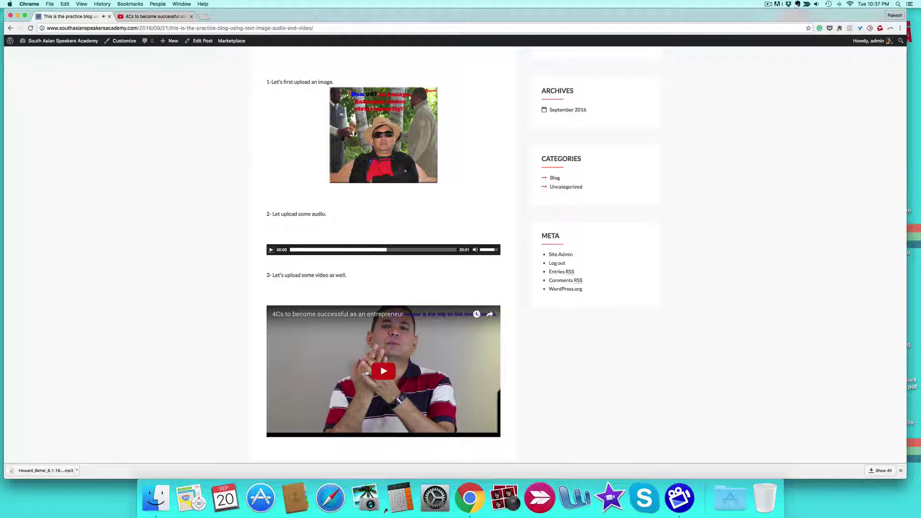
scroll(381, 370, down, 3)
click(383, 292)
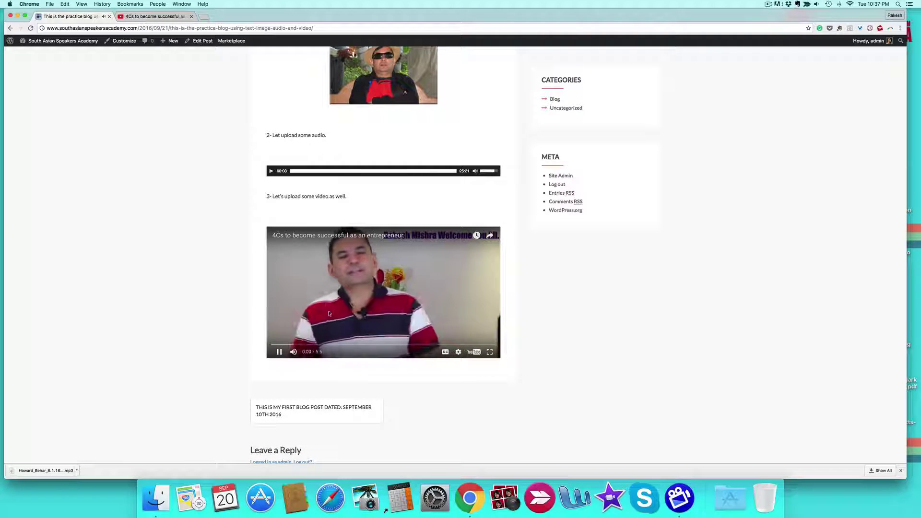
click(279, 353)
scroll(392, 360, down, 6)
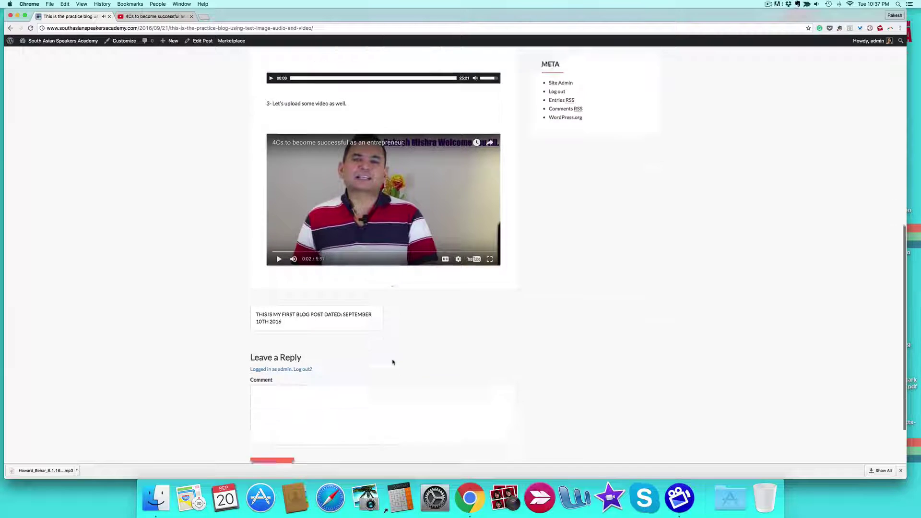
scroll(393, 360, up, 15)
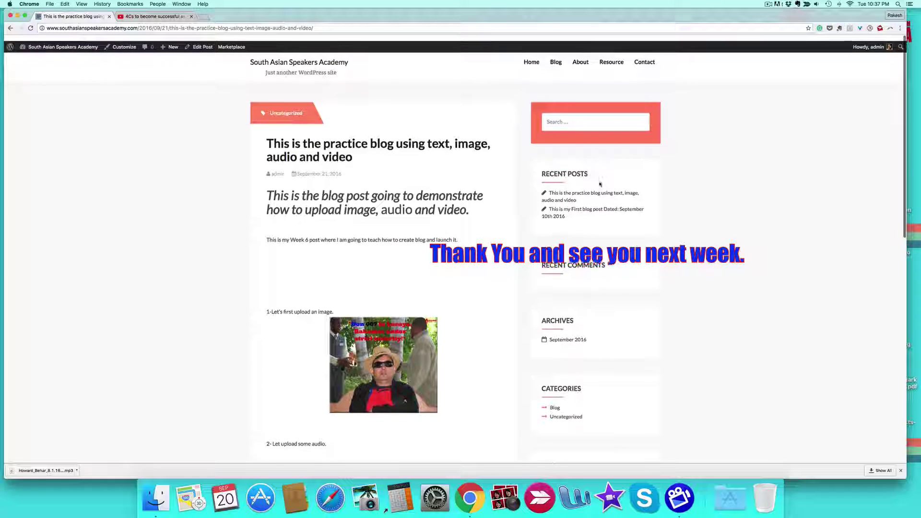
scroll(600, 184, down, 4)
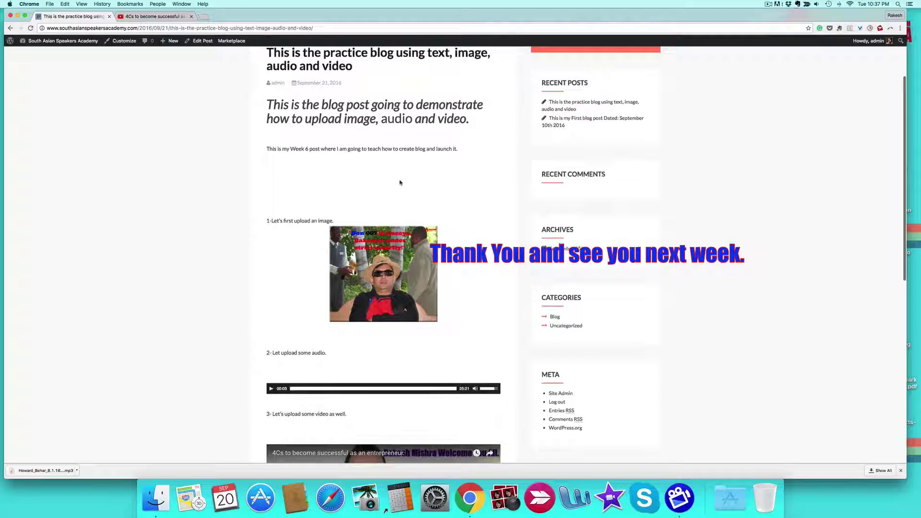
scroll(600, 184, up, 4)
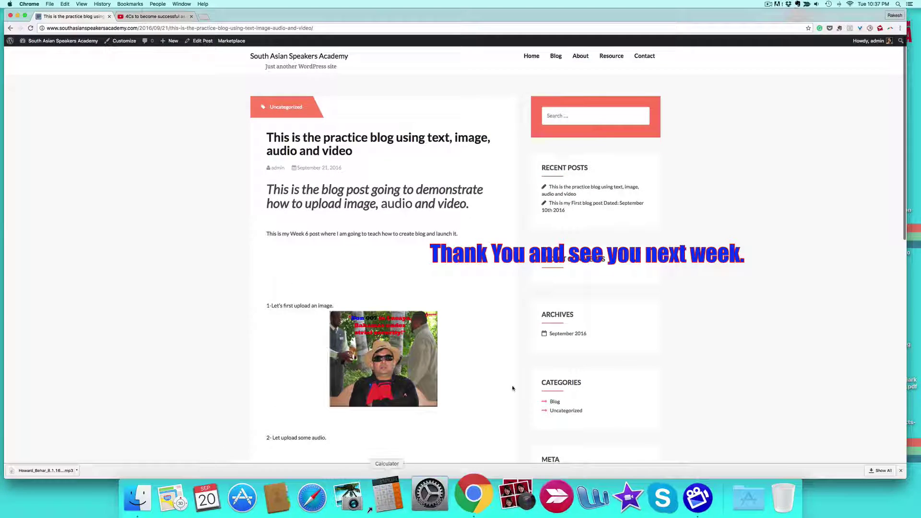
scroll(389, 347, down, 5)
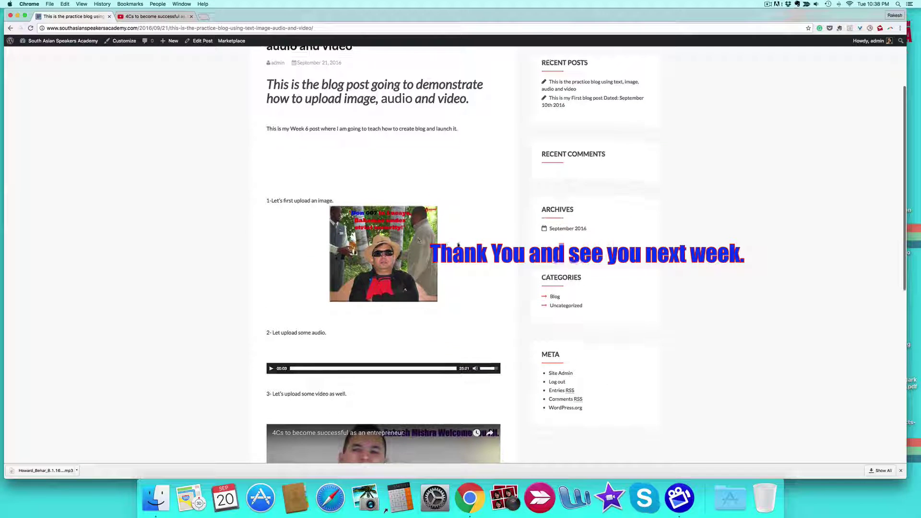
scroll(389, 348, down, 17)
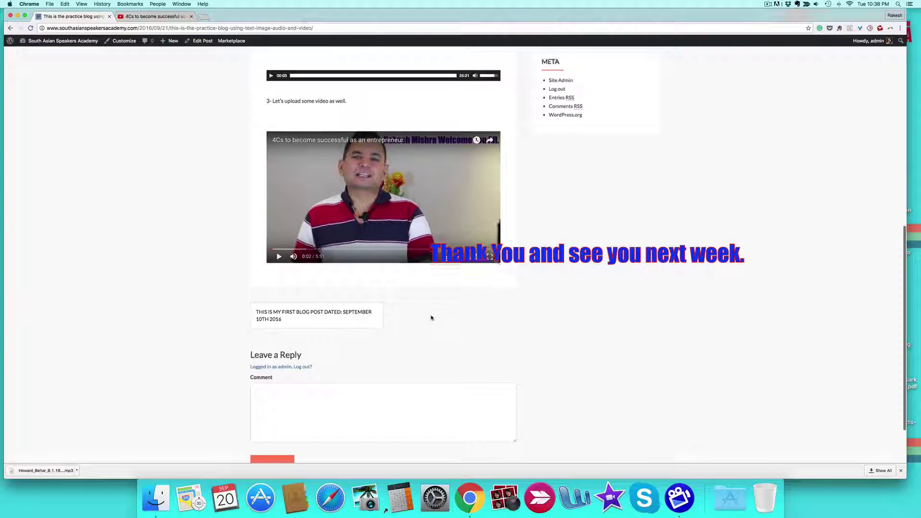
scroll(424, 431, up, 15)
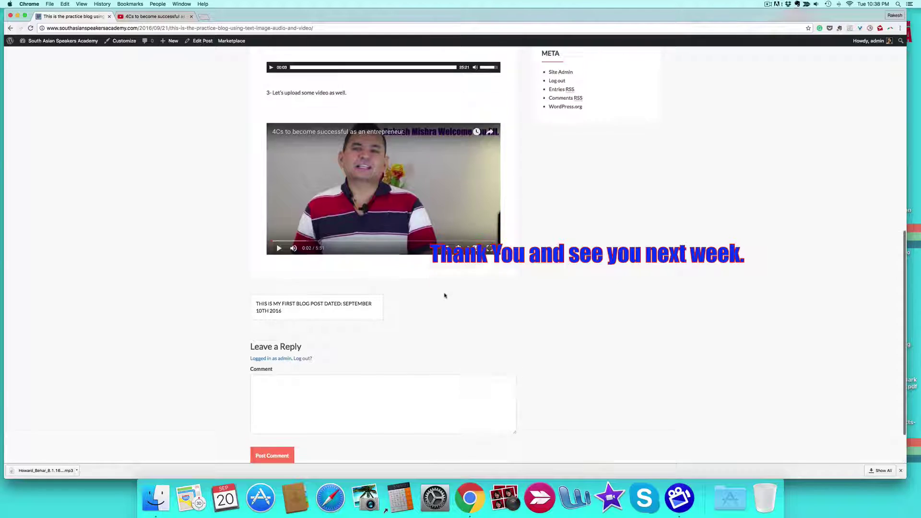
scroll(445, 294, down, 10)
scroll(370, 383, down, 2)
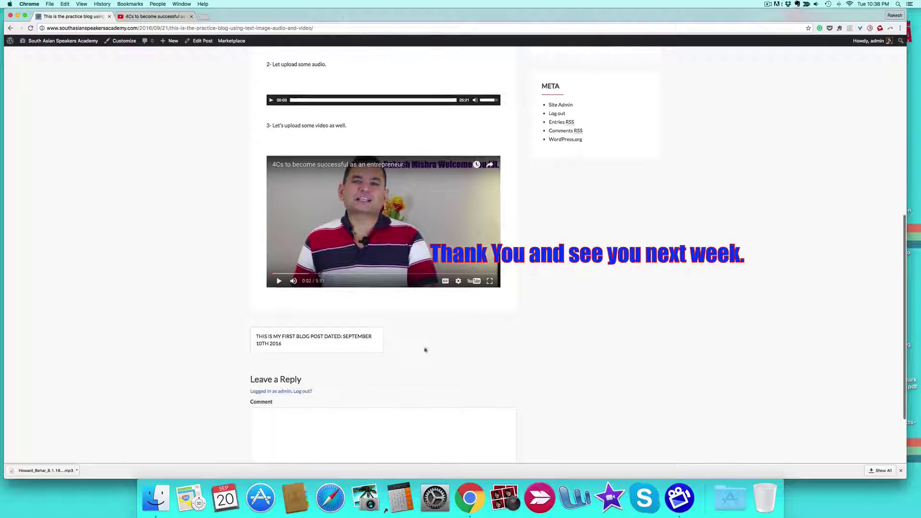